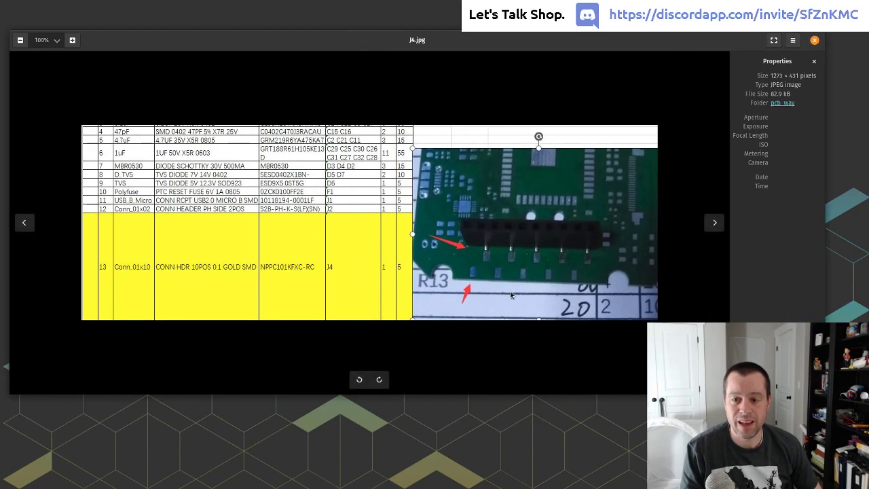
# - Zoom the J4 photo to about 315% and pan onto the connector pins beside R13
pyautogui.click(73, 40)
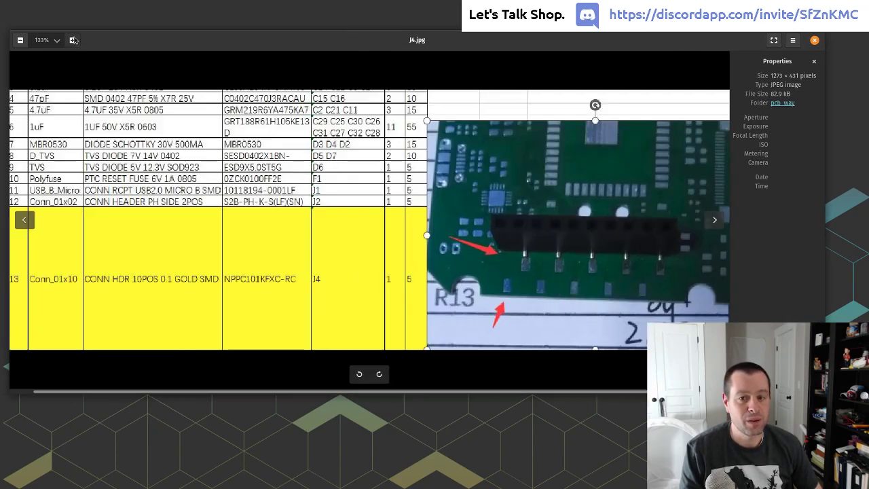
pyautogui.scroll(10, 454, 253)
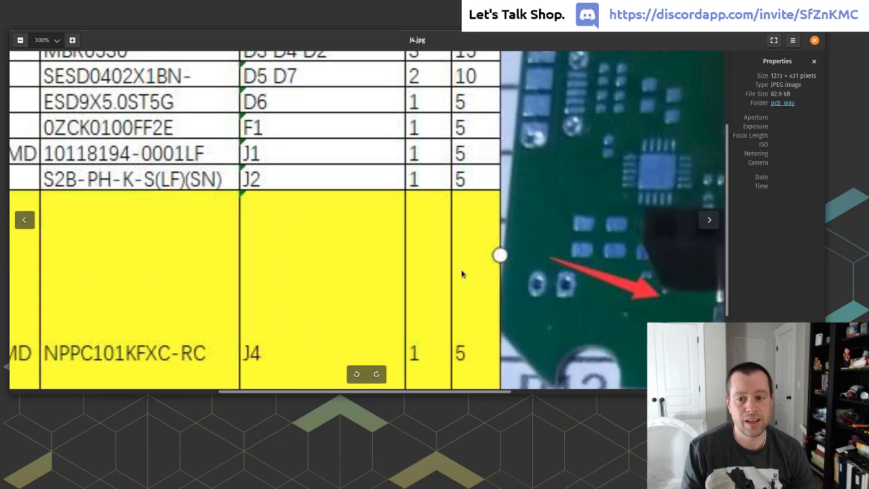
pyautogui.scroll(-1, 462, 271)
pyautogui.scroll(1, 461, 272)
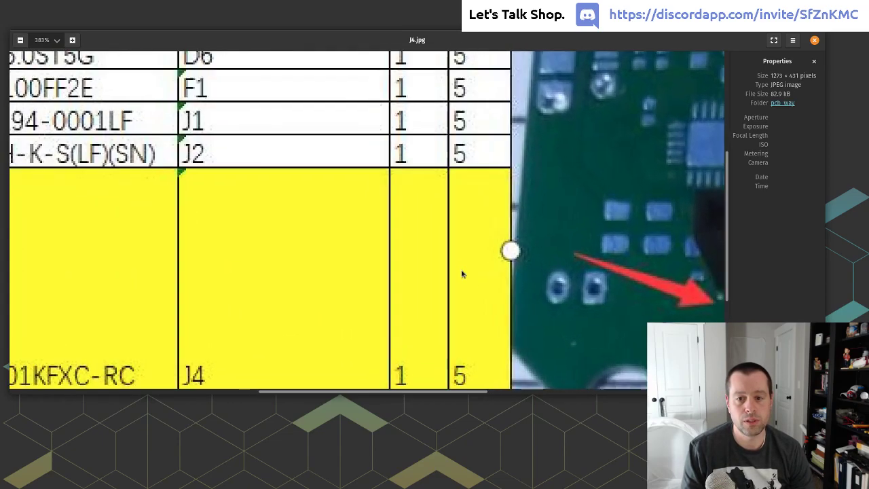
pyautogui.scroll(-1, 461, 272)
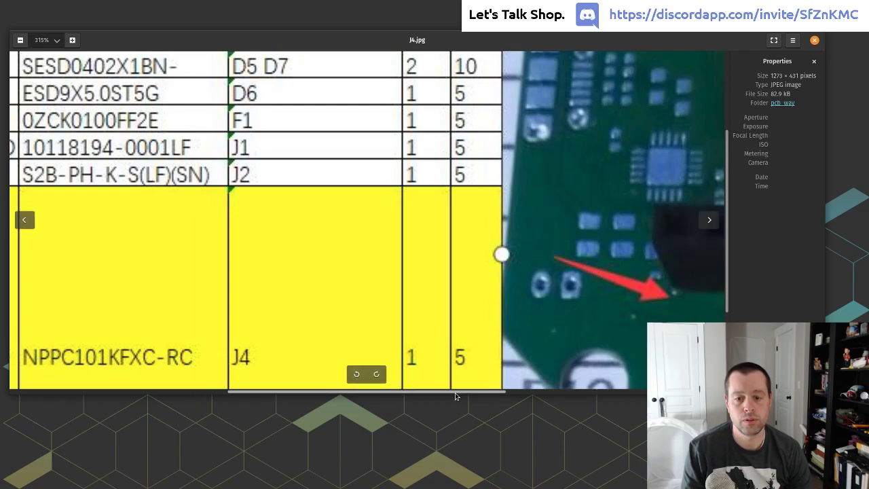
pyautogui.moveTo(455, 392); pyautogui.dragTo(660, 406)
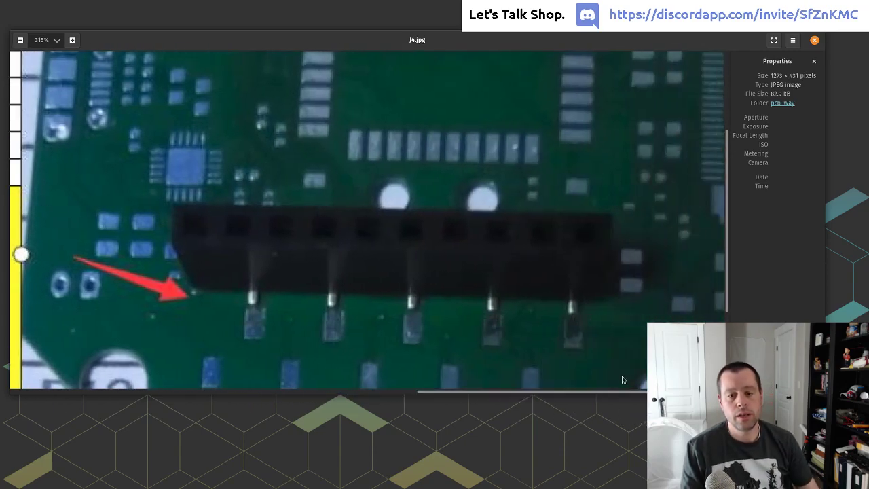
pyautogui.moveTo(727, 239); pyautogui.dragTo(728, 263)
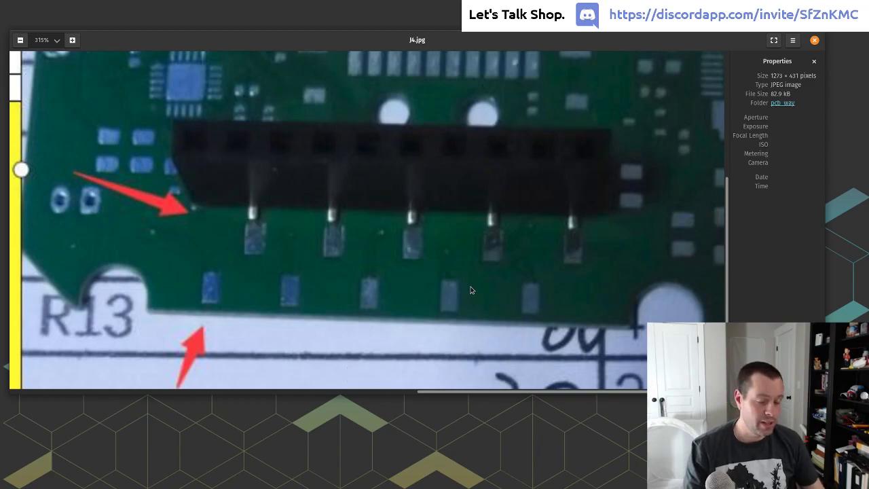
# - Launch main.kicad_pcb in Pcbnew from the project manager and zoom in on J4
pyautogui.press('super+Down')
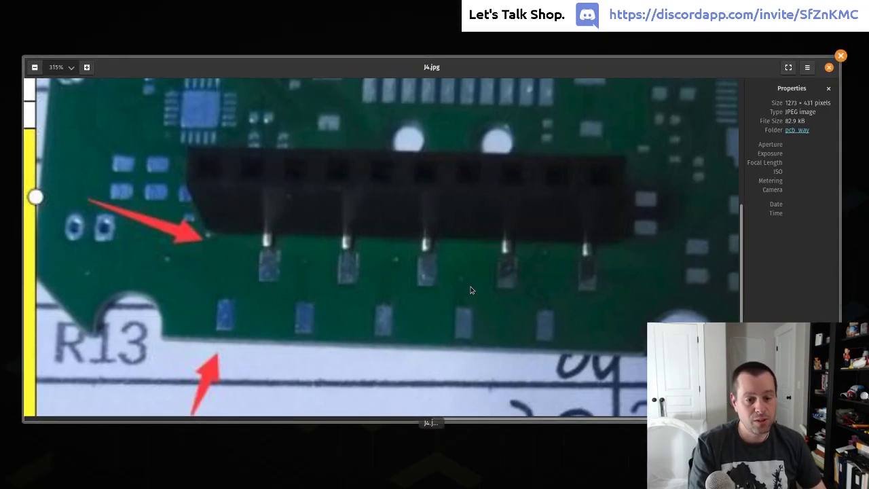
pyautogui.click(471, 290)
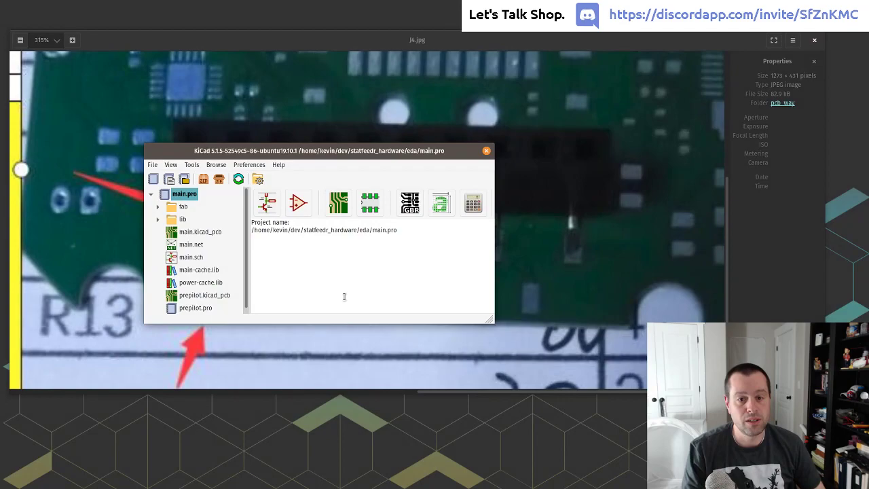
pyautogui.click(188, 234)
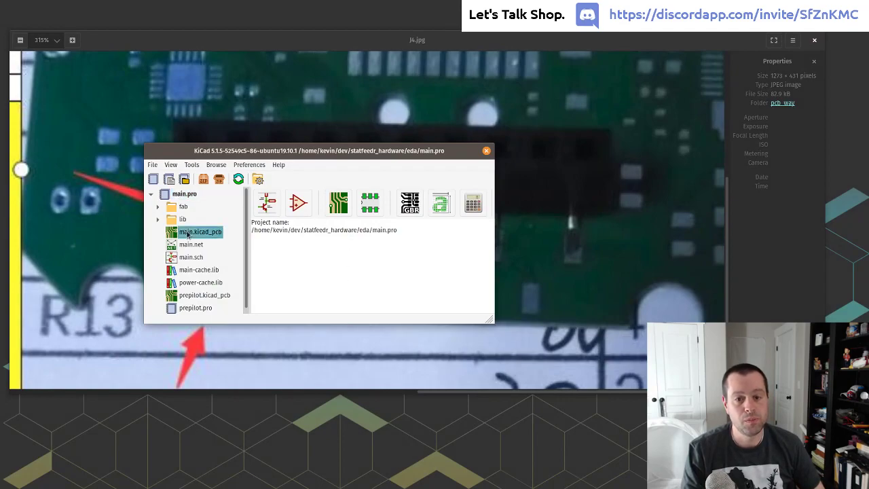
pyautogui.doubleClick(188, 234)
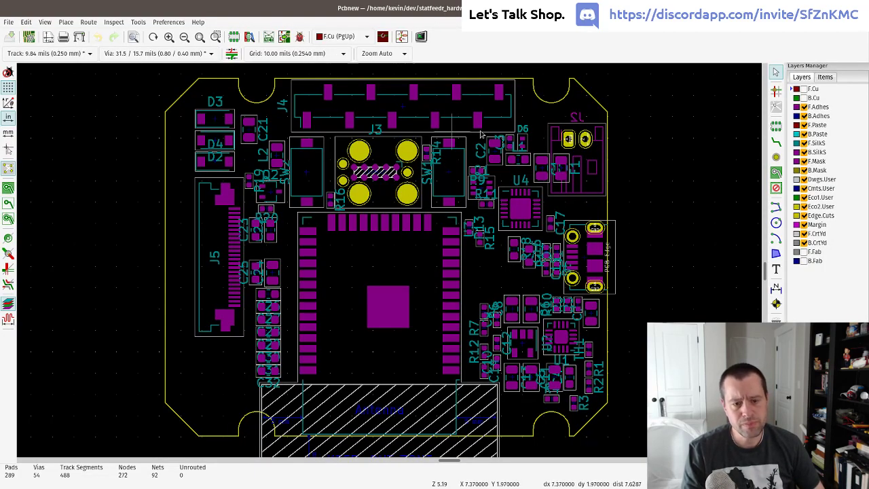
pyautogui.scroll(1, 397, 104)
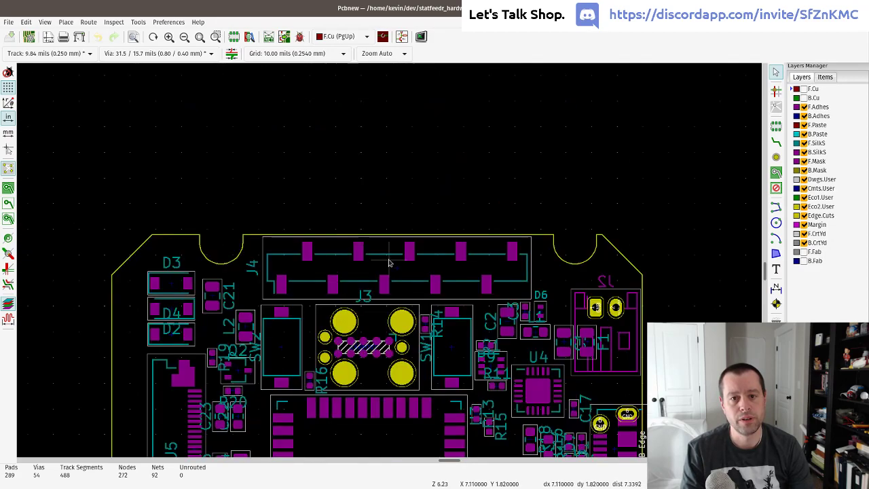
pyautogui.scroll(2, 389, 262)
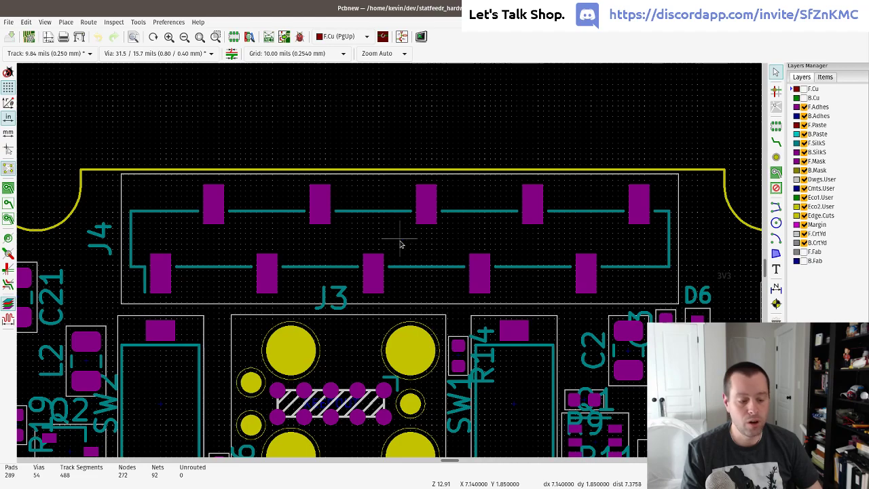
# - From J4's properties, open Change Footprint and browse the footprint library for a replacement
pyautogui.doubleClick(400, 244)
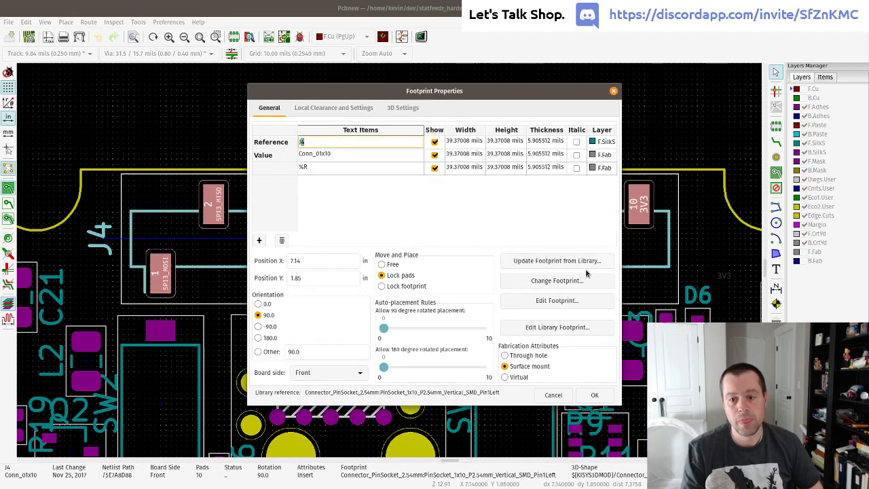
pyautogui.click(552, 282)
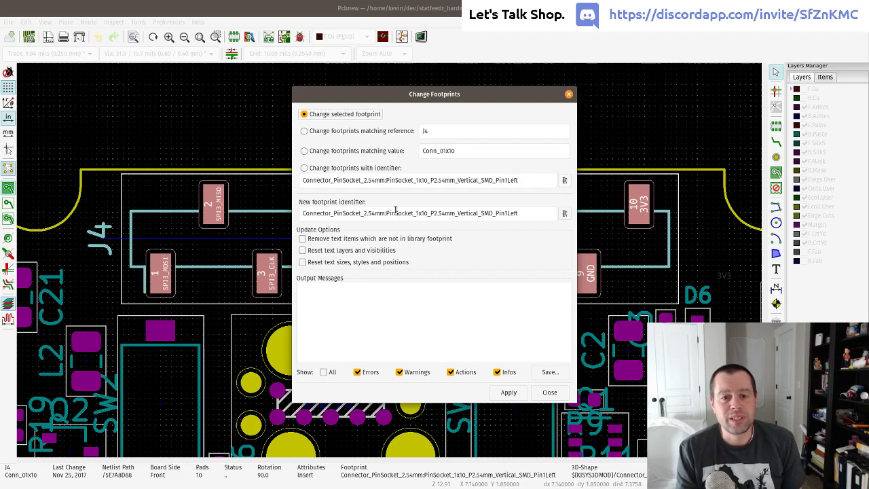
pyautogui.click(563, 214)
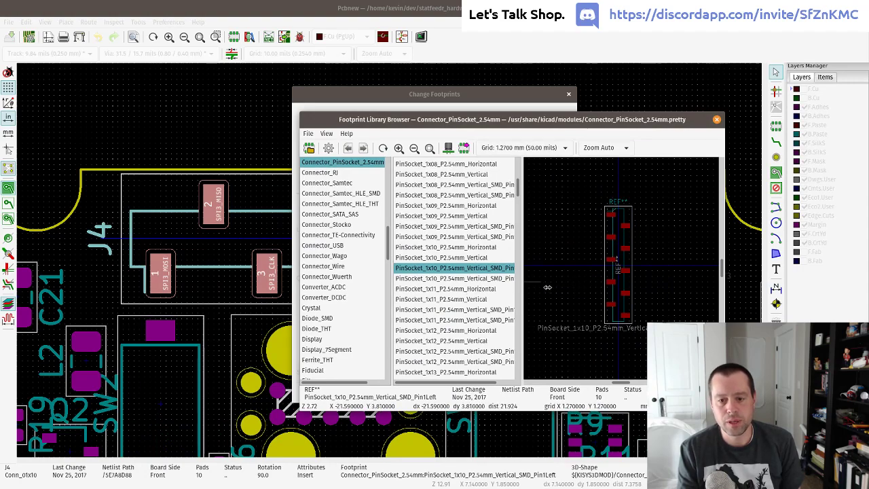
# - Compare the Pin1Left and Pin1Right sockets and choose PinSocket_1x10_P2.54mm_Vertical_SMD_Pin1Right
pyautogui.moveTo(547, 287); pyautogui.dragTo(565, 287)
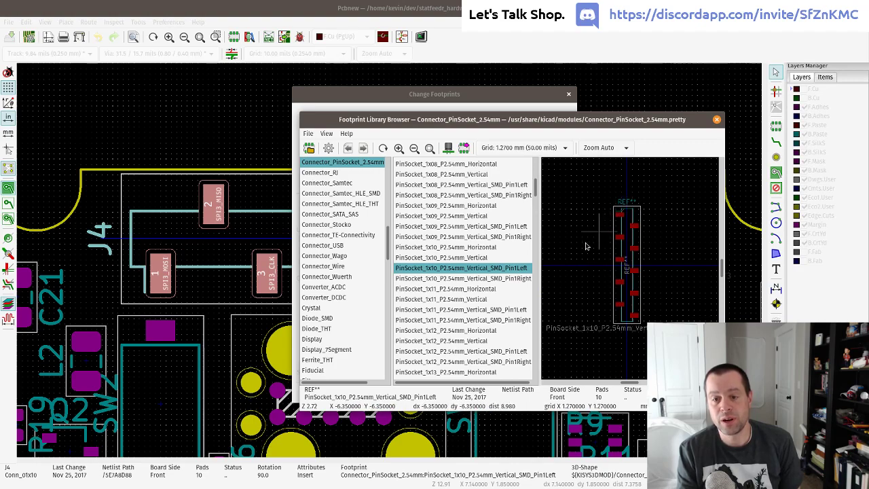
pyautogui.click(492, 278)
pyautogui.click(492, 268)
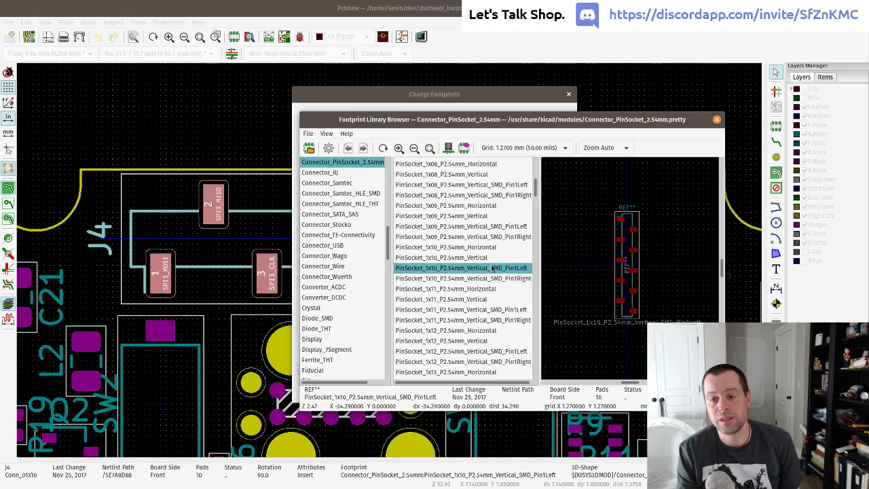
pyautogui.click(492, 279)
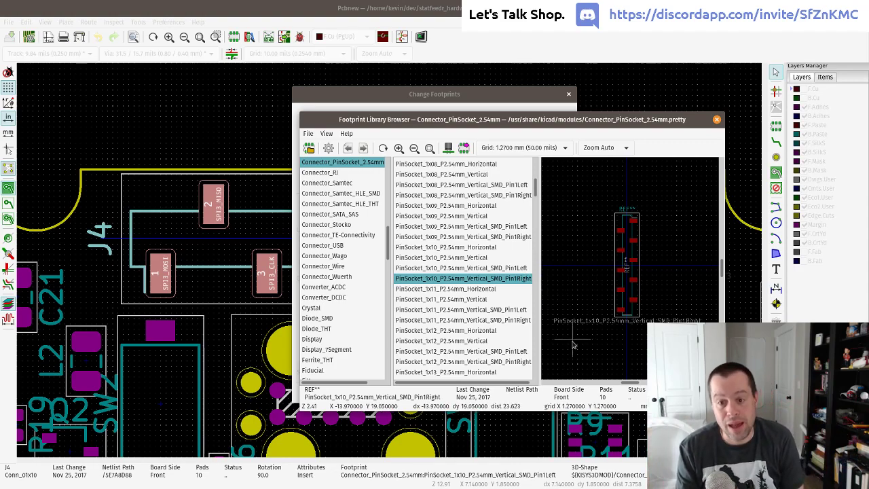
pyautogui.doubleClick(486, 279)
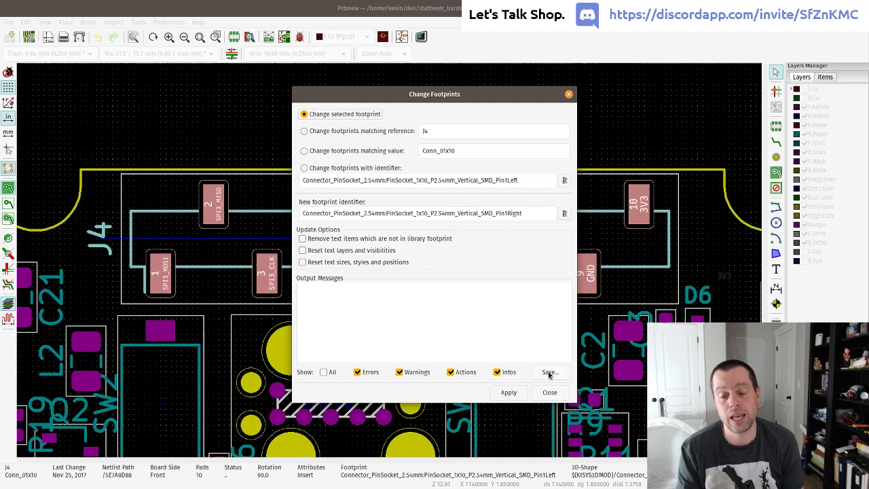
# - Apply the Pin1Right footprint to J4, toggle F.Cu visibility, and zoom out to the full board
pyautogui.click(508, 392)
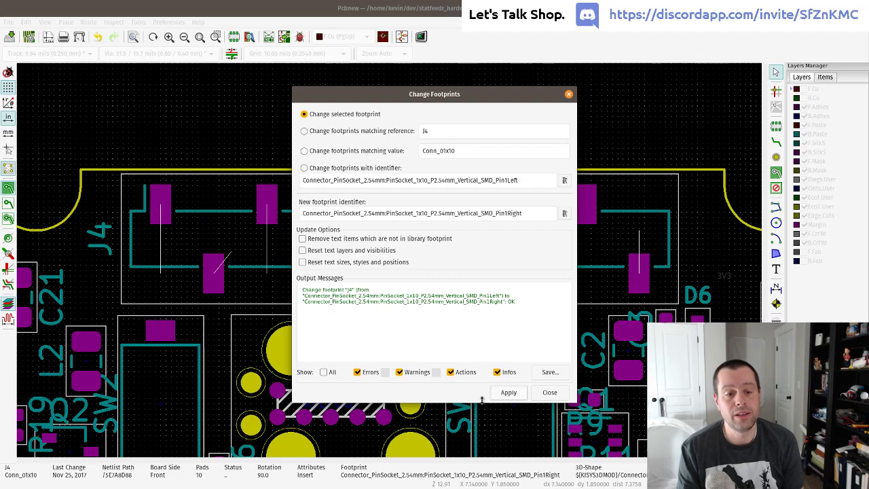
pyautogui.click(549, 393)
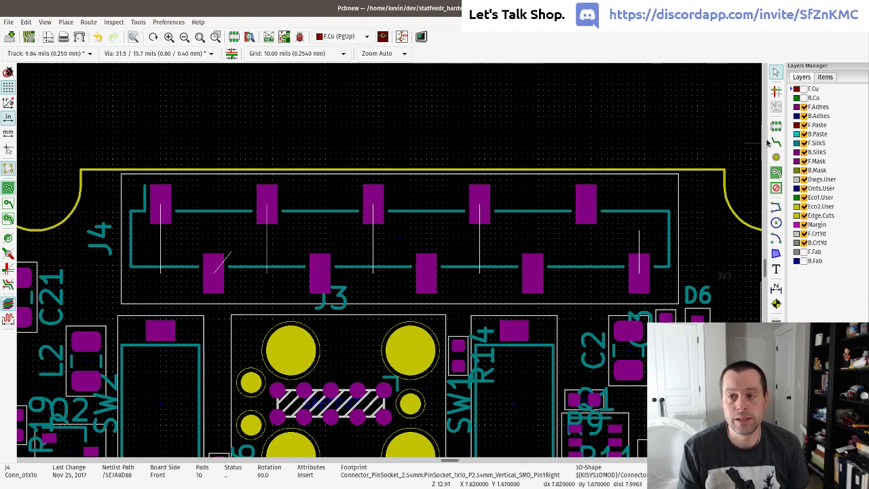
pyautogui.click(804, 89)
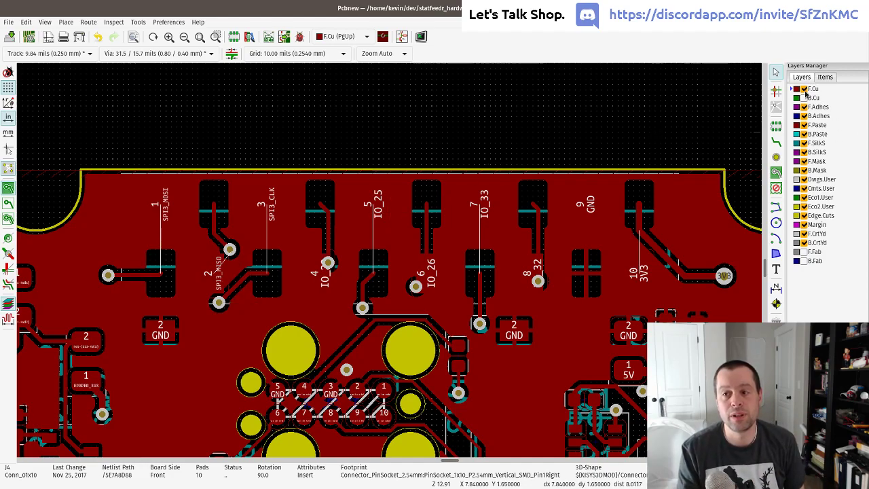
pyautogui.click(804, 90)
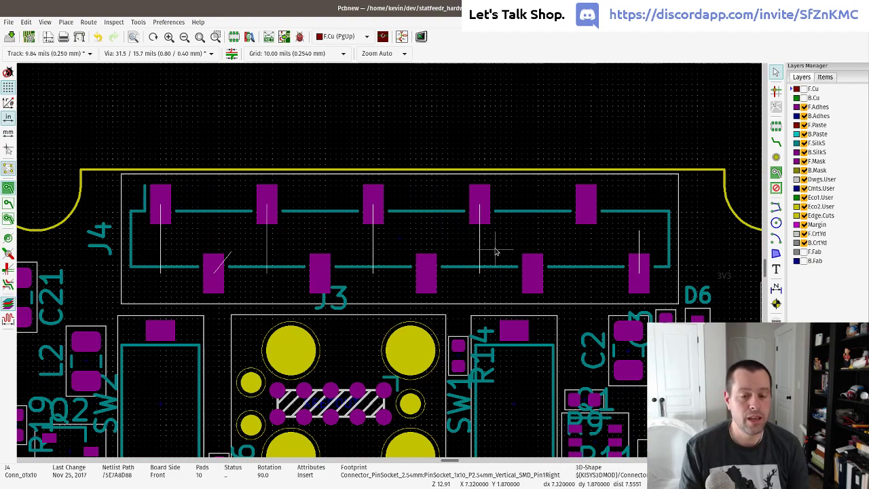
pyautogui.scroll(-3, 444, 274)
pyautogui.moveTo(363, 330); pyautogui.dragTo(377, 234, button='middle')
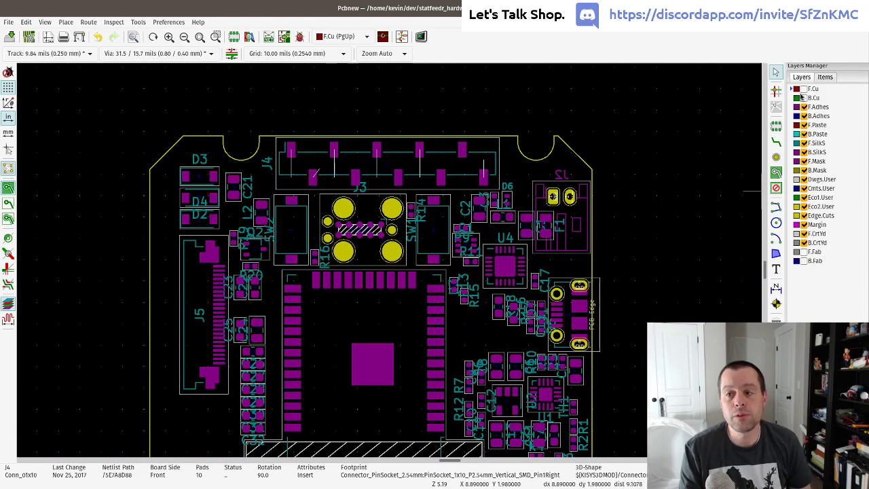
# - Toggle F.Cu and B.Cu visibility to compare them, leaving both copper layers hidden
pyautogui.click(804, 88)
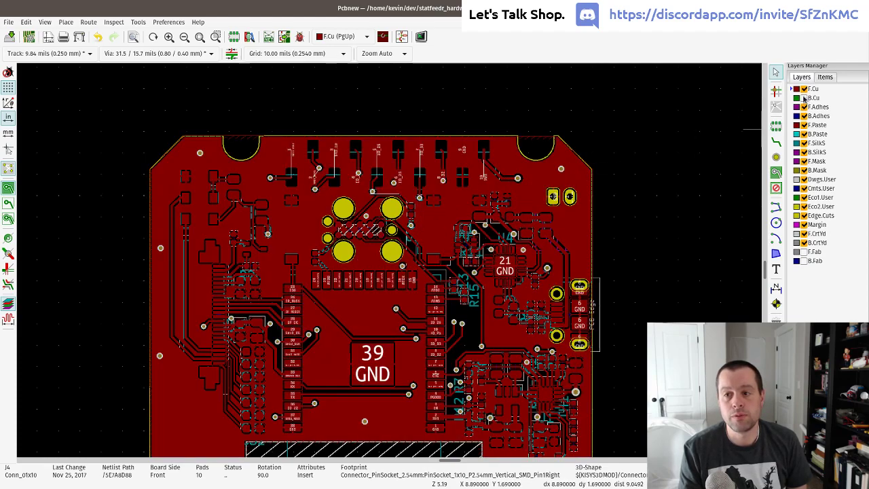
pyautogui.click(804, 98)
pyautogui.click(804, 89)
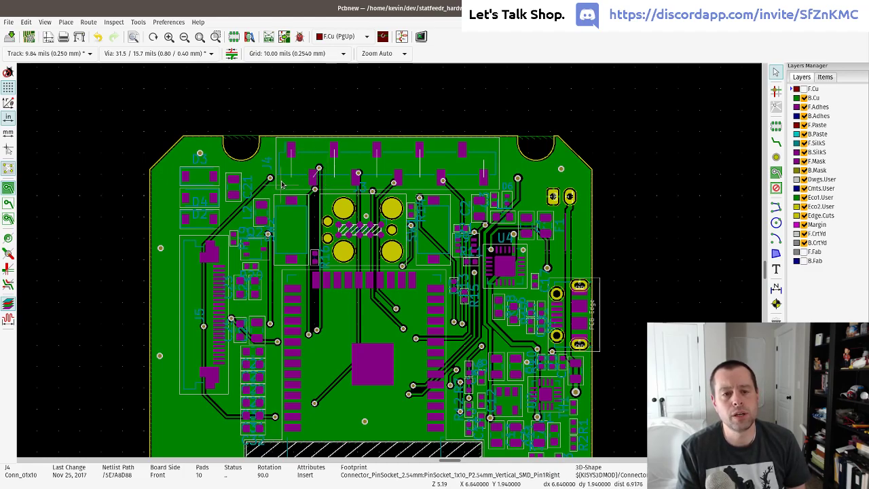
pyautogui.click(804, 89)
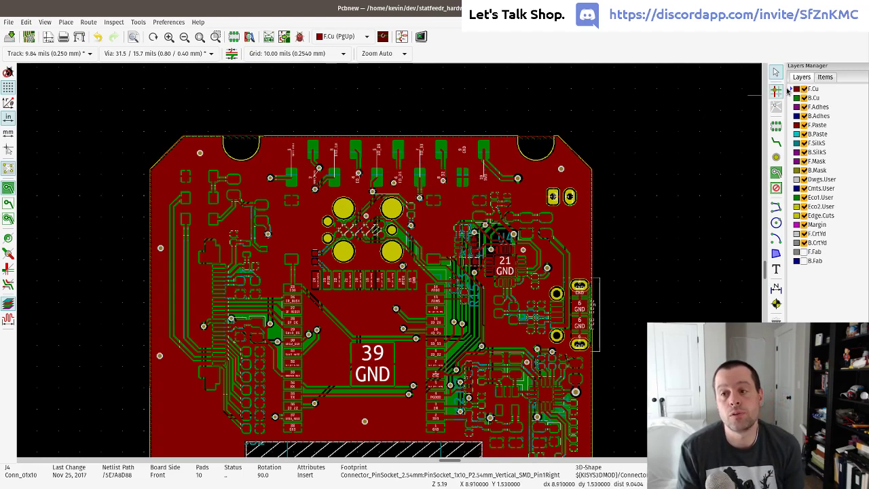
pyautogui.click(803, 89)
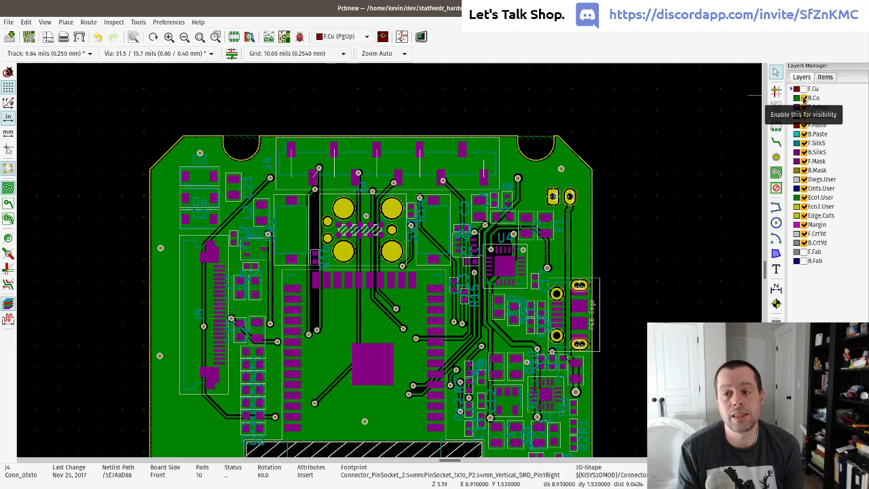
pyautogui.click(803, 98)
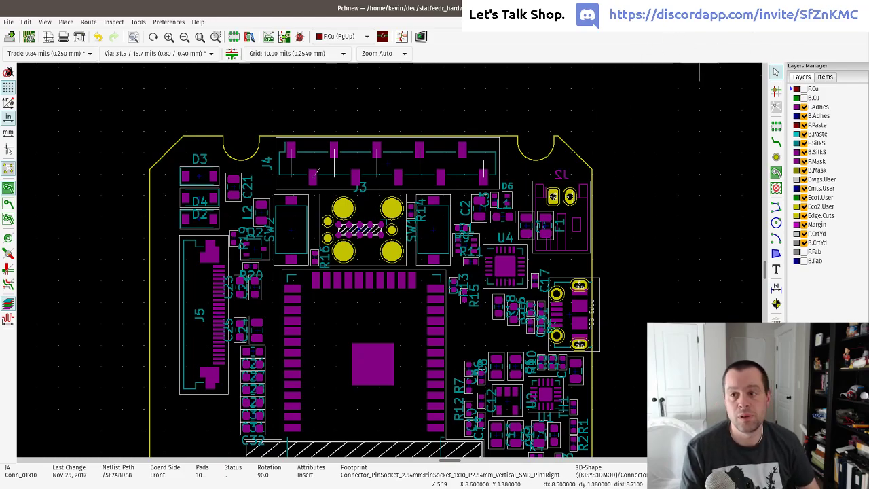
pyautogui.press('super')
# - Bring the J4.jpg Image Viewer window forward from the Activities overview
pyautogui.click(574, 124)
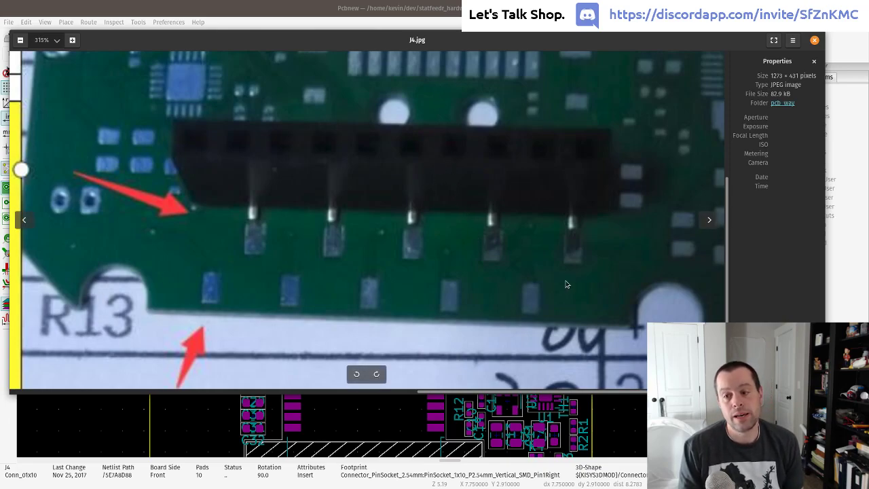
# - Zoom into the diode orientation photo, then advance past the Digi-Key notice to W83649YSY7_-01.jpg
pyautogui.click(709, 220)
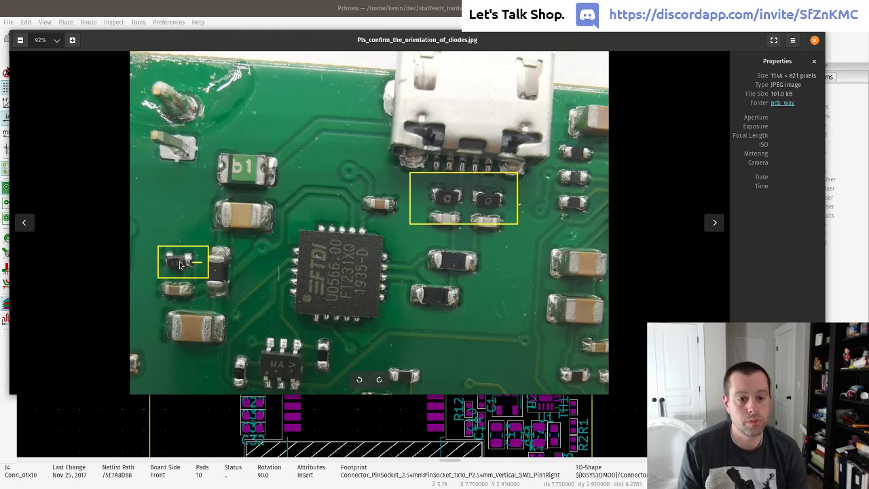
pyautogui.scroll(3, 180, 264)
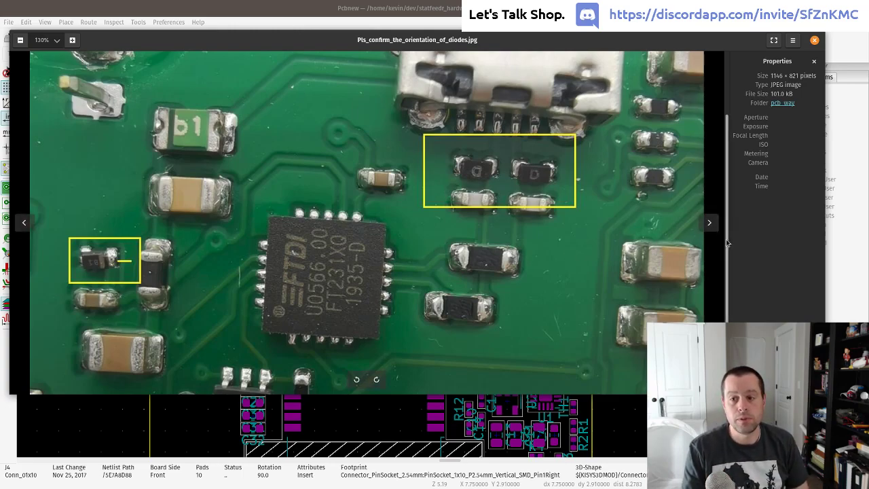
pyautogui.scroll(2, 729, 202)
pyautogui.scroll(1, 729, 197)
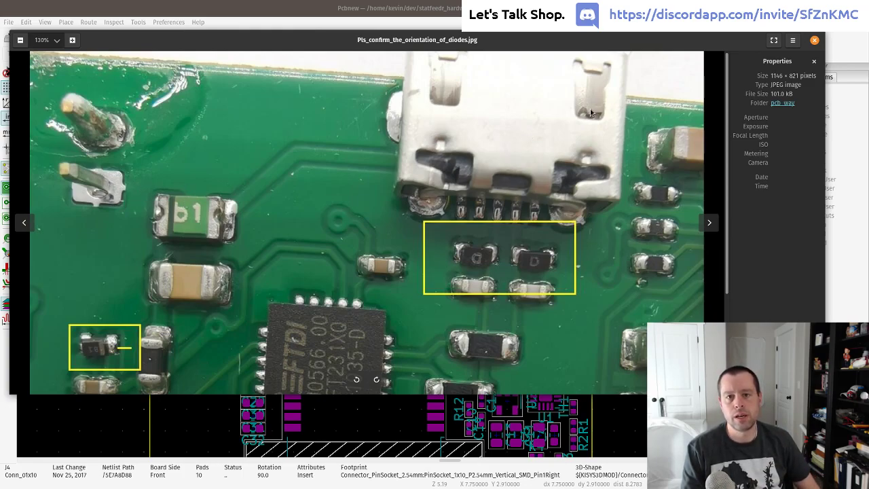
pyautogui.click(710, 223)
pyautogui.click(713, 224)
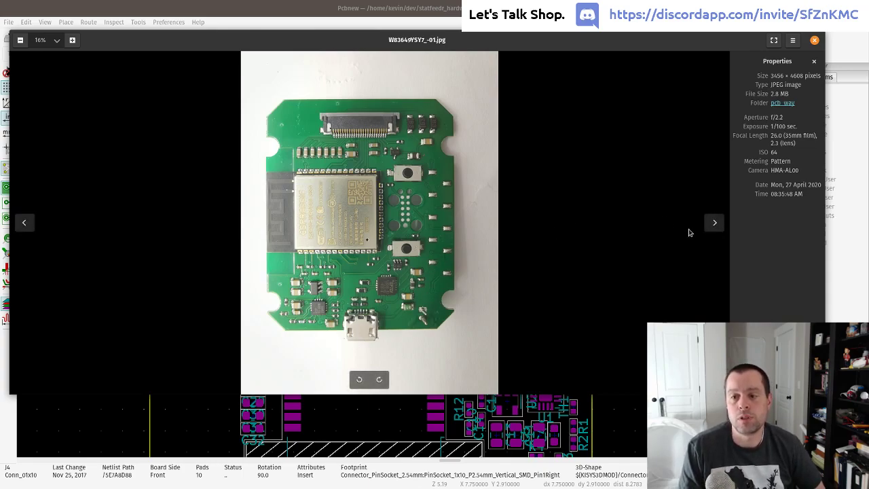
# - Page through the back photo, J4.jpg, diode photo and Digi-Key notice, then close Image Viewer
pyautogui.click(714, 224)
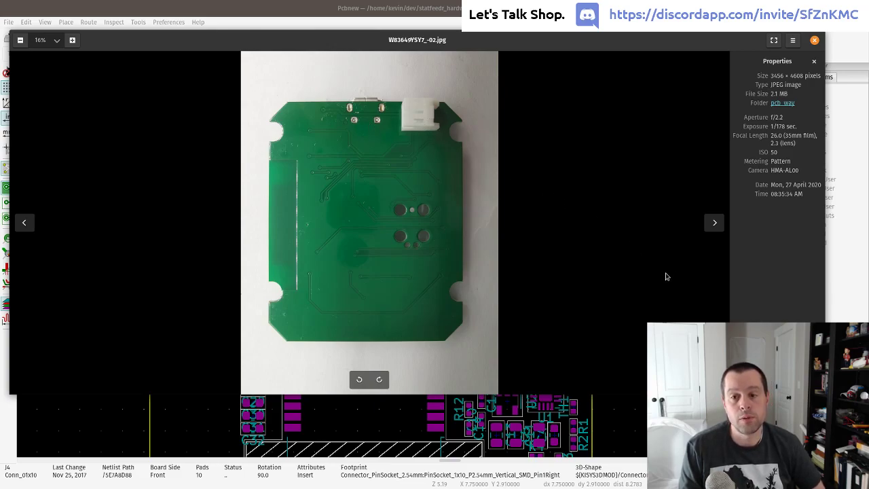
pyautogui.click(714, 230)
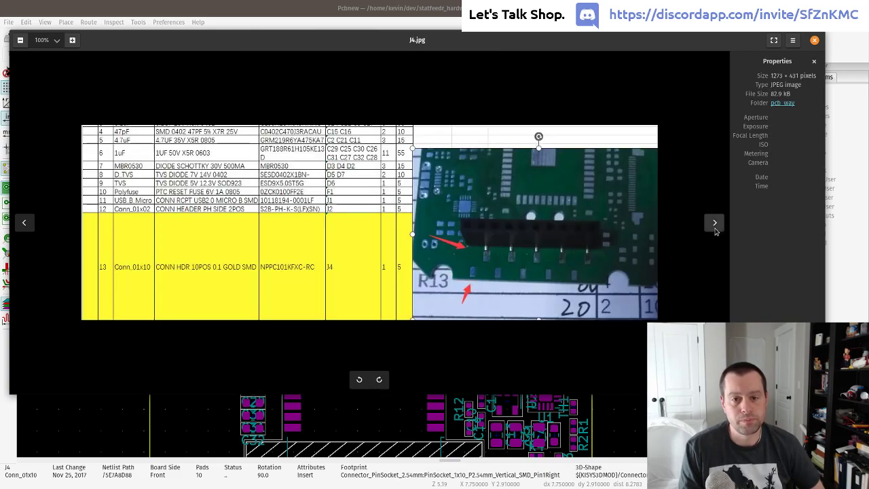
pyautogui.click(715, 230)
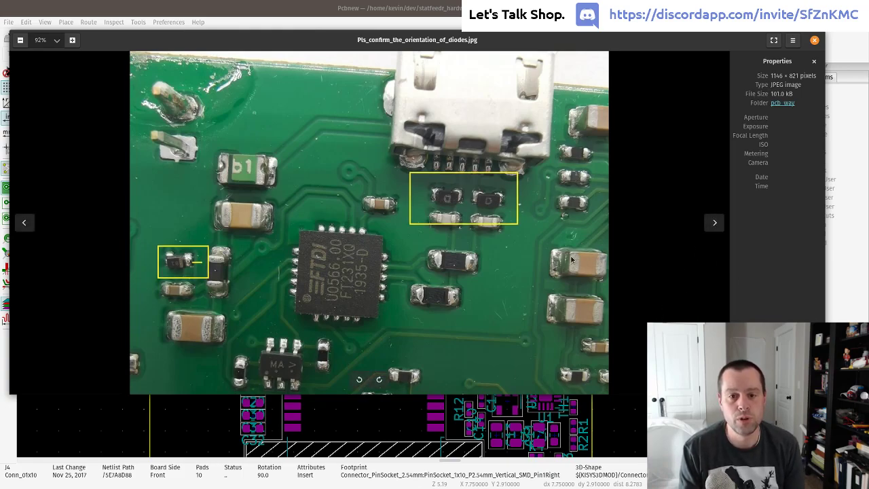
pyautogui.click(713, 222)
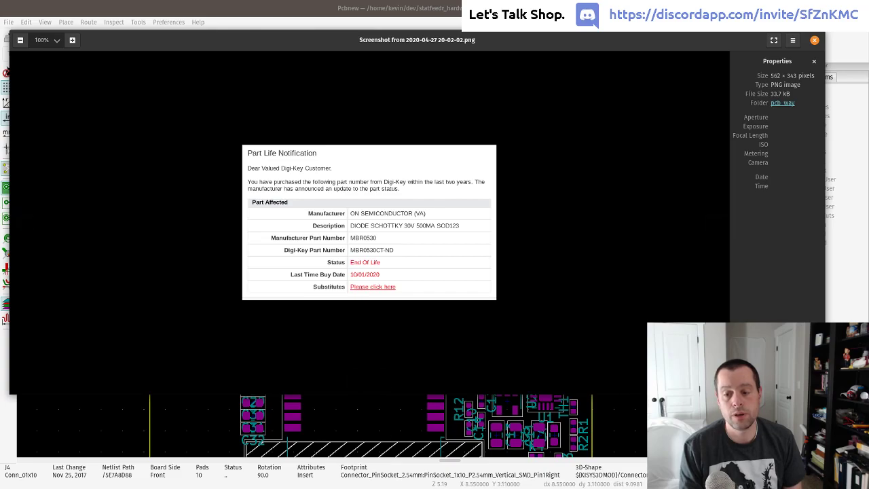
pyautogui.click(387, 426)
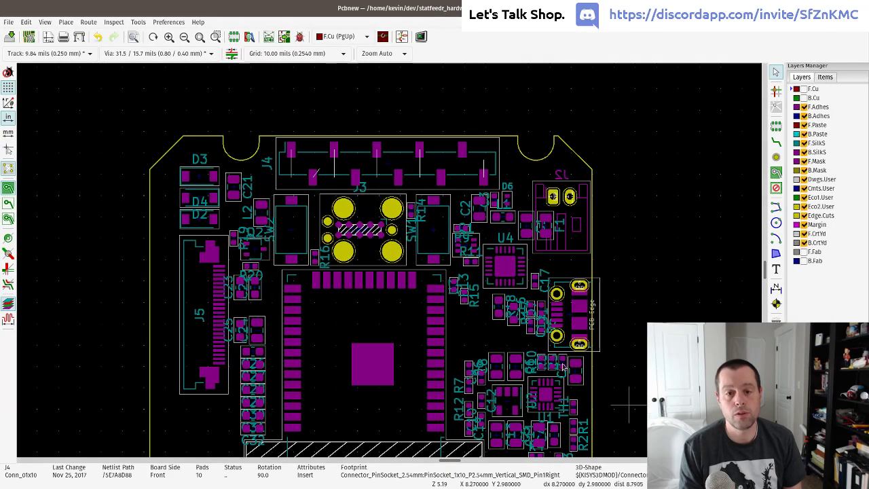
# - Review D3's Footprint Properties (MBR0530, D_SOD-123, X 6.26, Y 1.91 in) without changing anything
pyautogui.doubleClick(201, 179)
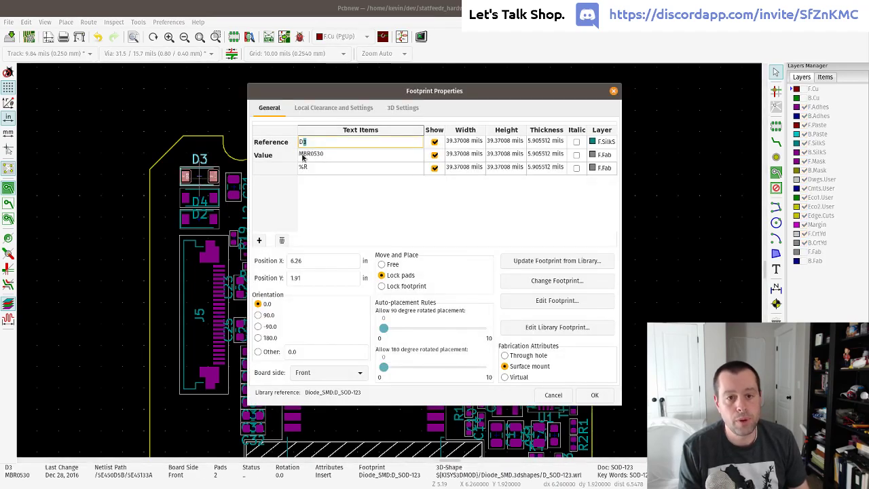
pyautogui.click(613, 92)
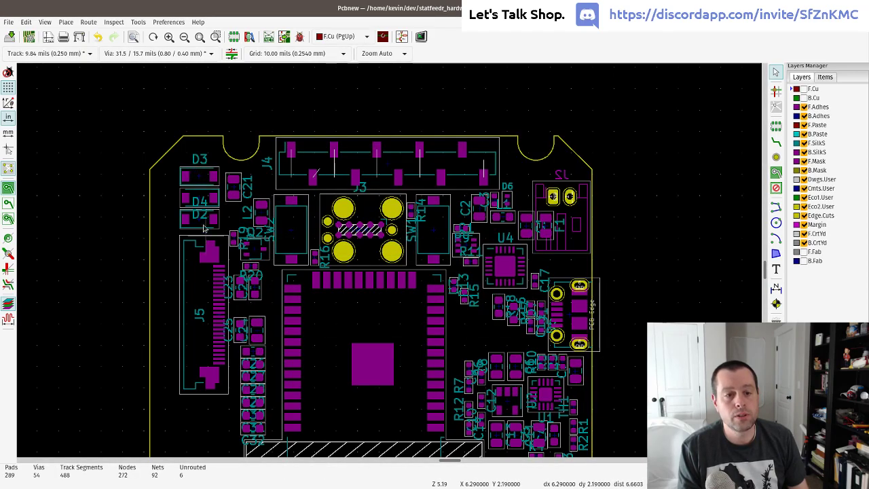
pyautogui.doubleClick(199, 178)
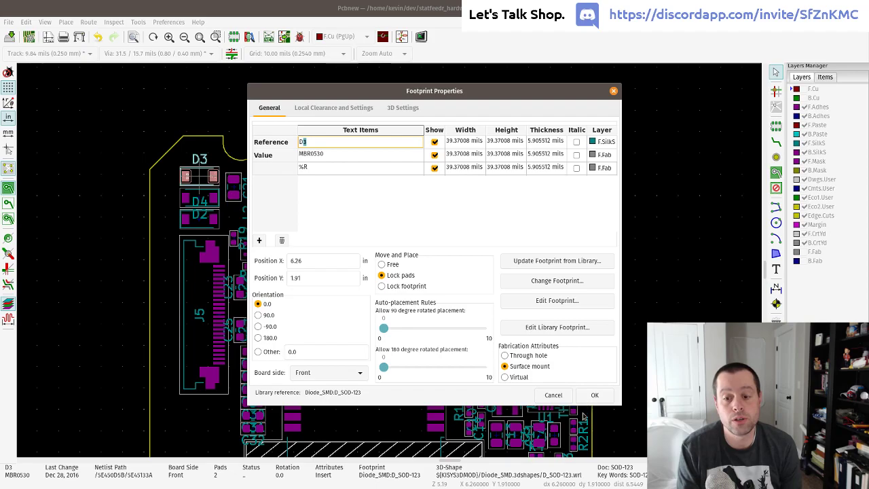
pyautogui.click(553, 395)
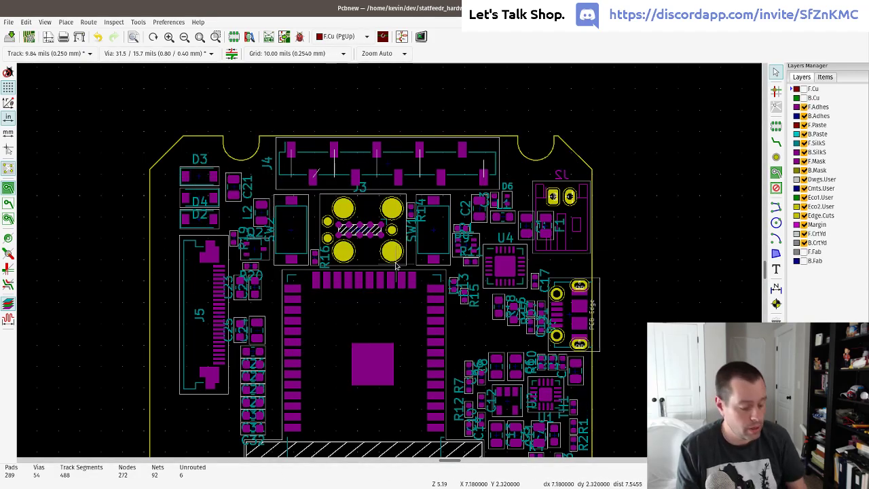
pyautogui.press('super')
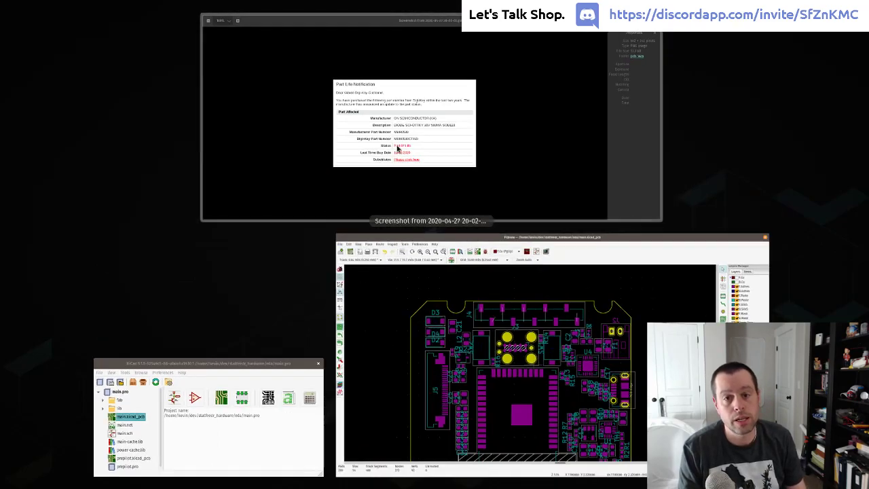
# - From Digi-Key's obsolete MBR0530 notice, open the MBR0530T1GOSCT-ND substitute's product page
pyautogui.click(397, 148)
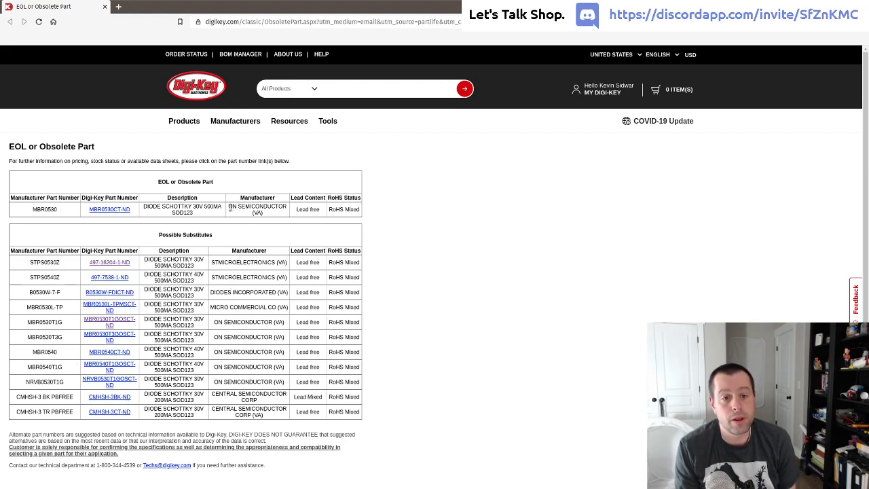
pyautogui.moveTo(229, 207); pyautogui.dragTo(289, 210)
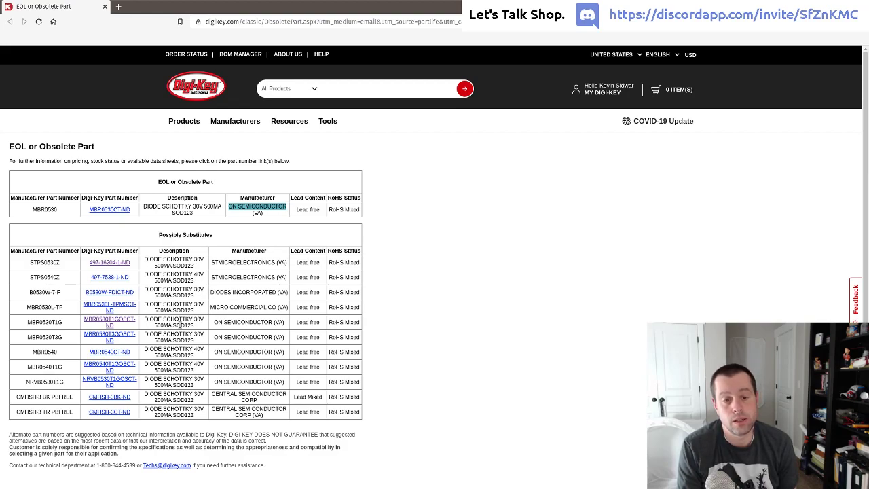
pyautogui.click(119, 323)
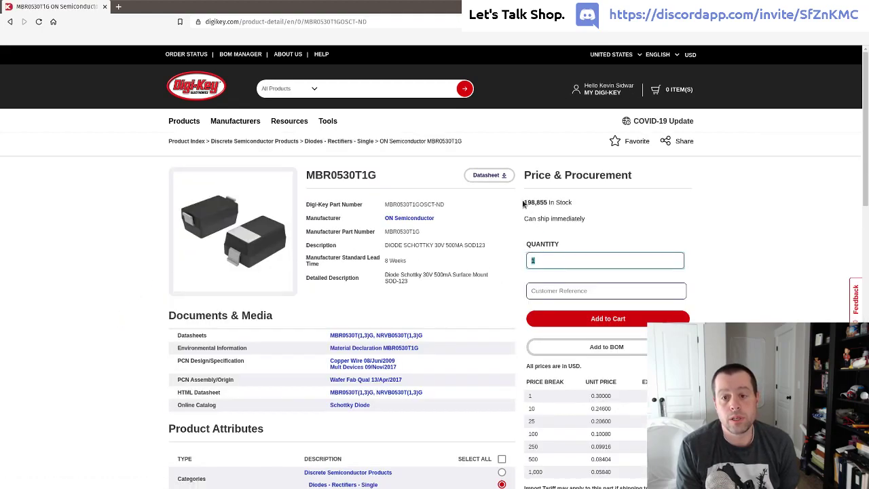
# - Copy the manufacturer part number MBR0530T1G from Digi-Key and bring up the window overview
pyautogui.moveTo(524, 205); pyautogui.dragTo(601, 196)
pyautogui.click(600, 197)
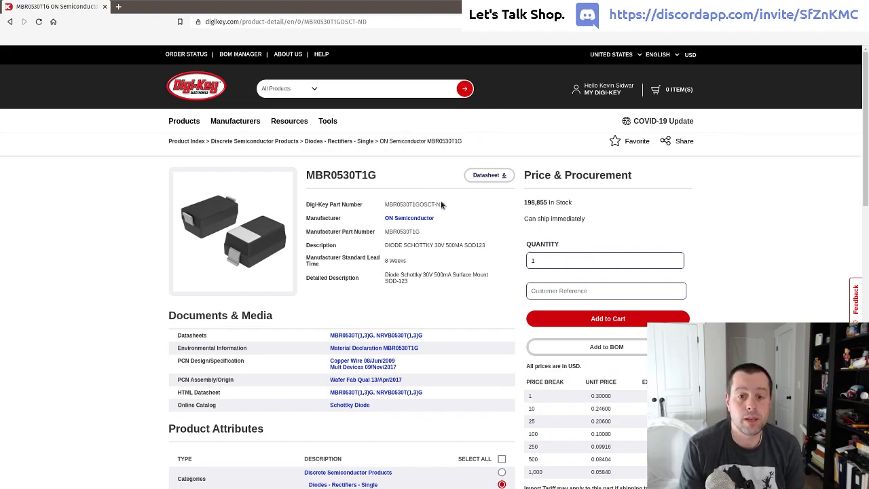
pyautogui.moveTo(442, 204)
pyautogui.moveTo(444, 205); pyautogui.dragTo(414, 213)
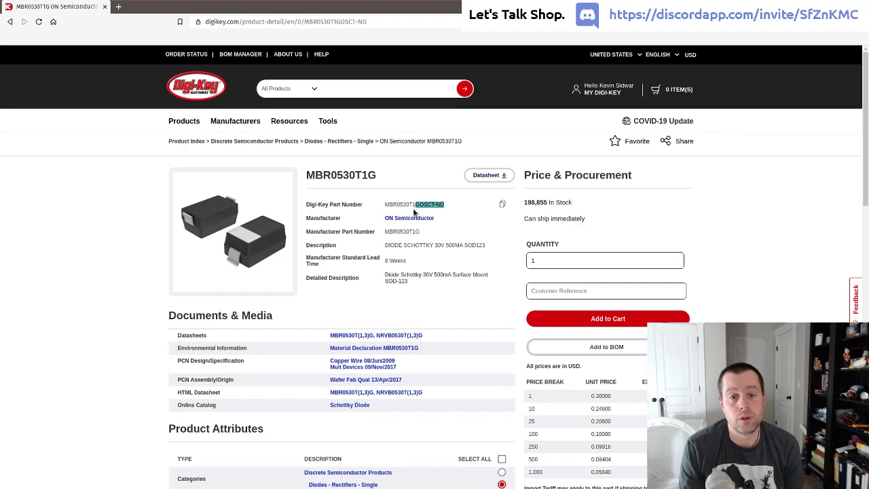
pyautogui.click(427, 235)
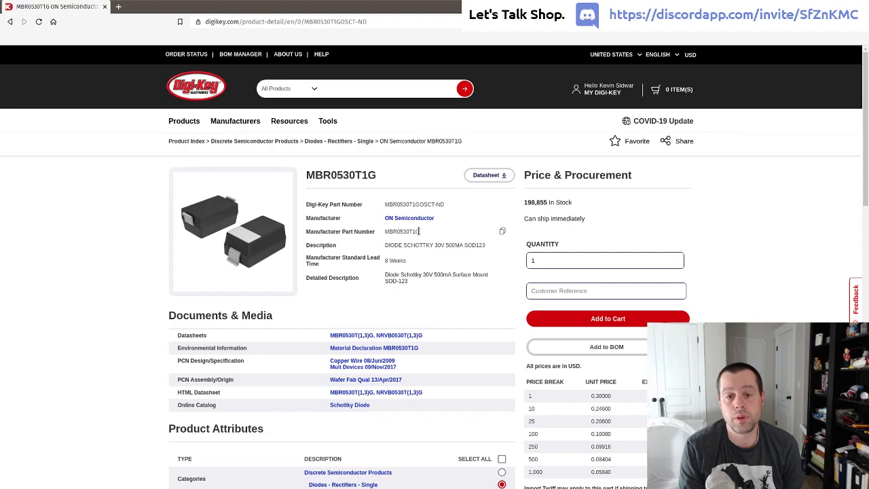
pyautogui.moveTo(418, 232); pyautogui.dragTo(389, 232)
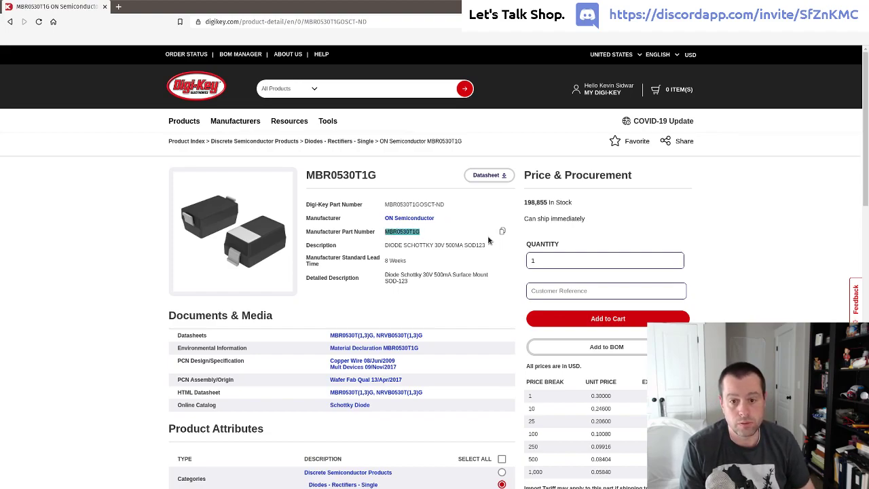
pyautogui.click(502, 231)
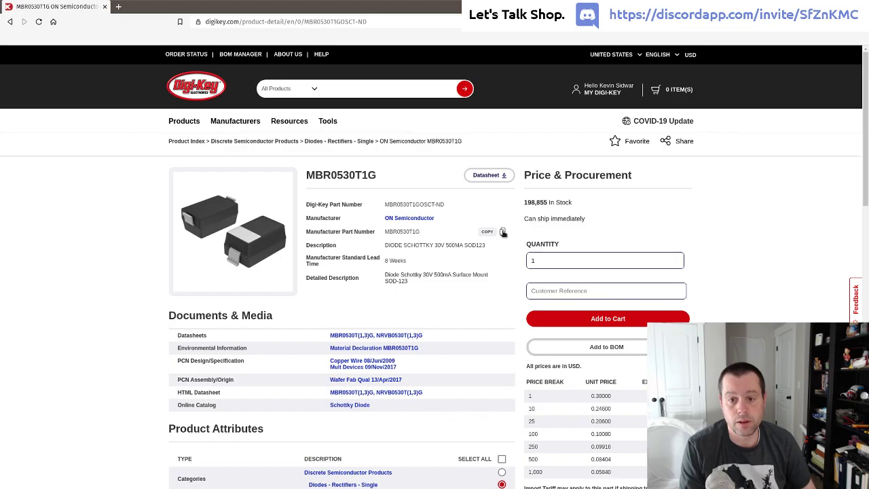
pyautogui.press('super')
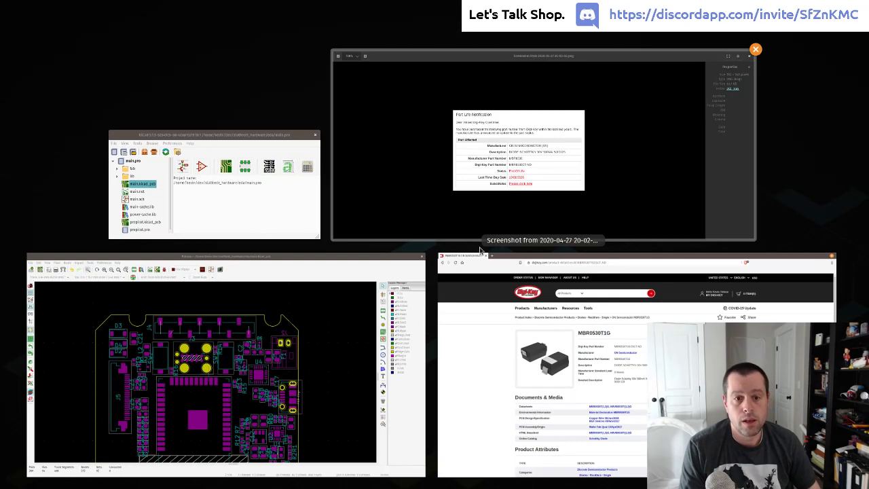
# - Select footprint D3 in Pcbnew and cross-probe to it in the schematic
pyautogui.click(335, 326)
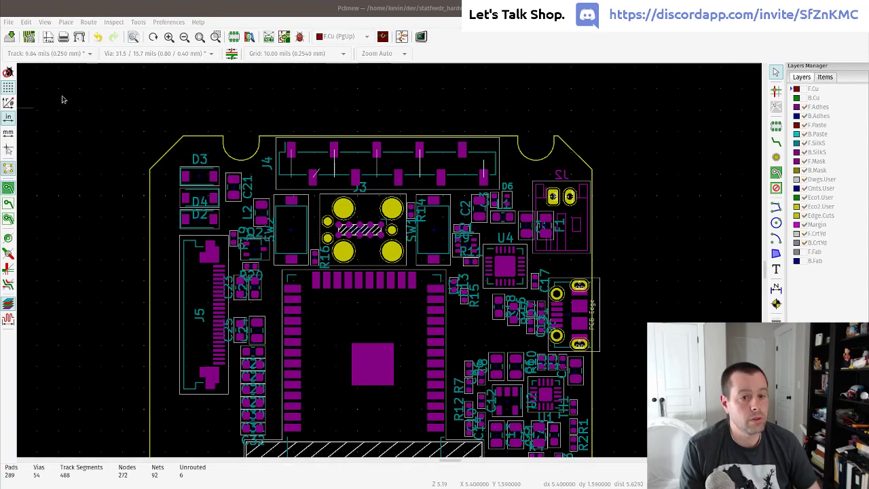
pyautogui.click(201, 178)
pyautogui.click(199, 177)
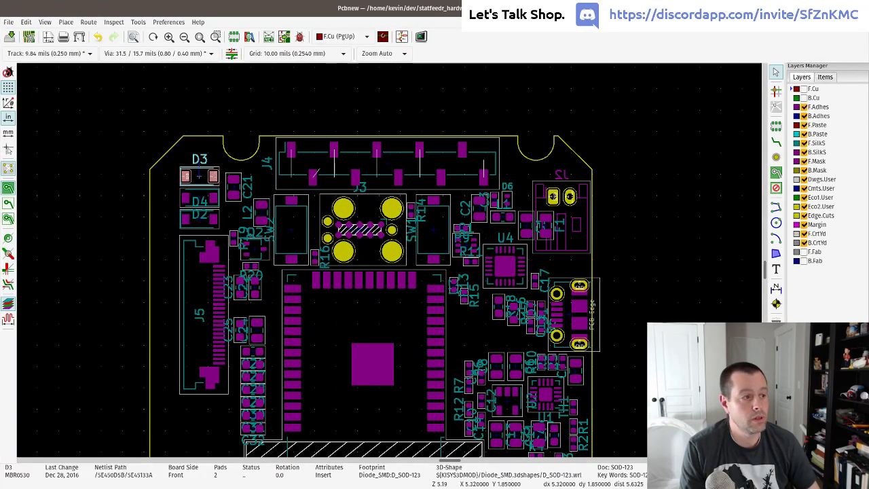
pyautogui.hotkey('alt', 'Tab')
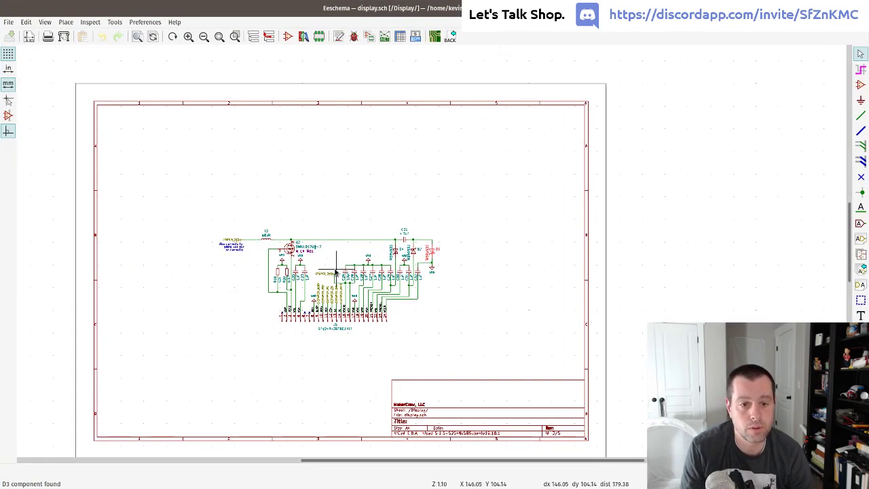
pyautogui.scroll(2, 432, 253)
pyautogui.scroll(4, 431, 253)
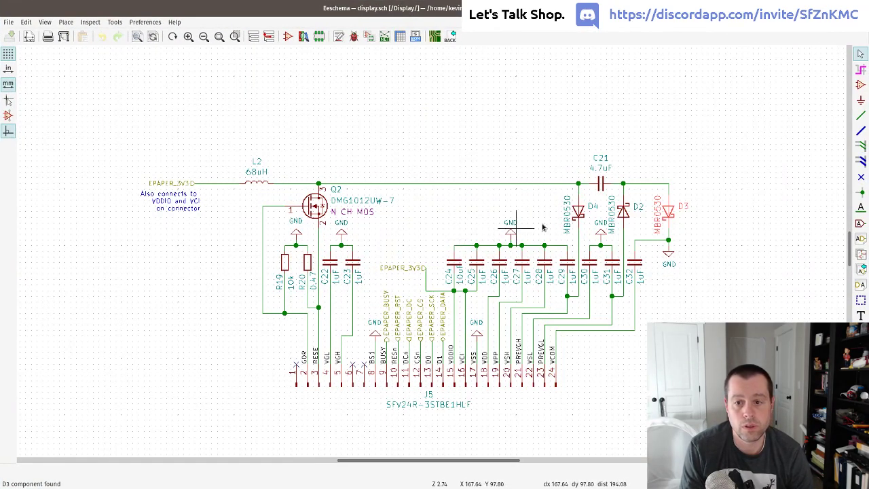
pyautogui.scroll(1, 422, 264)
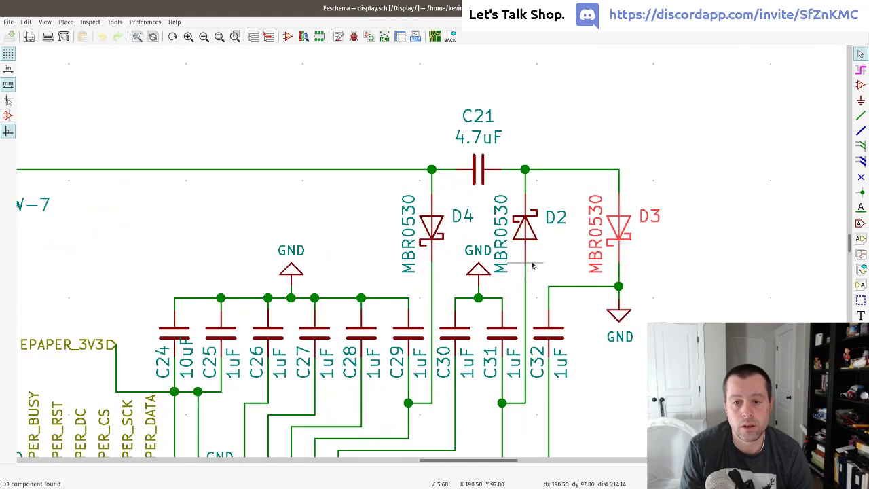
# - Change D4's value to MBR0530T1G and move its value label up beside the diode
pyautogui.doubleClick(404, 231)
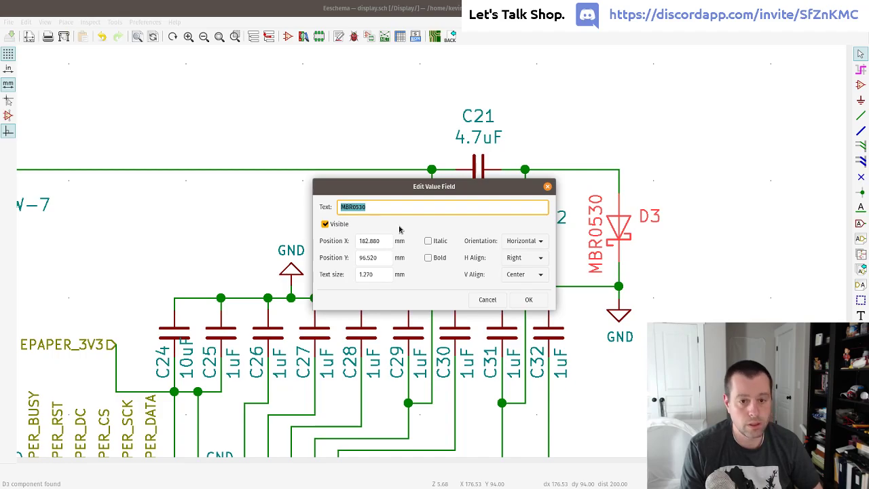
pyautogui.press('End')
pyautogui.write('T1G')
pyautogui.click(528, 300)
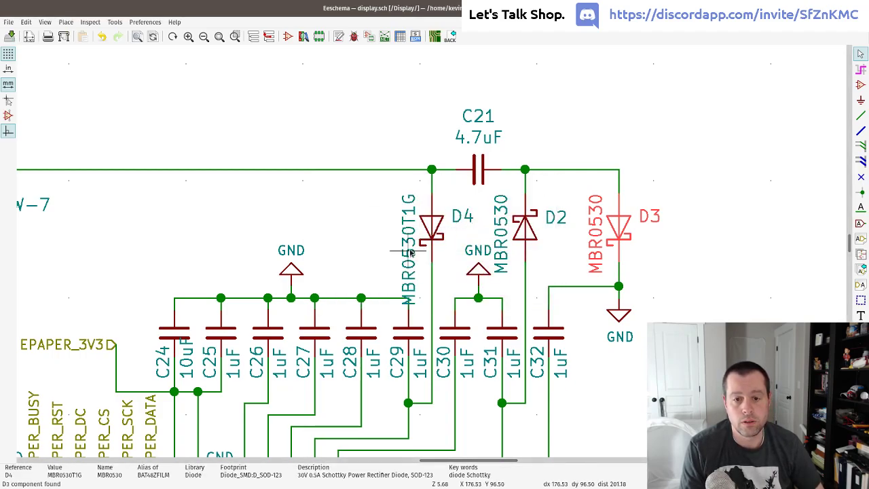
pyautogui.press('m')
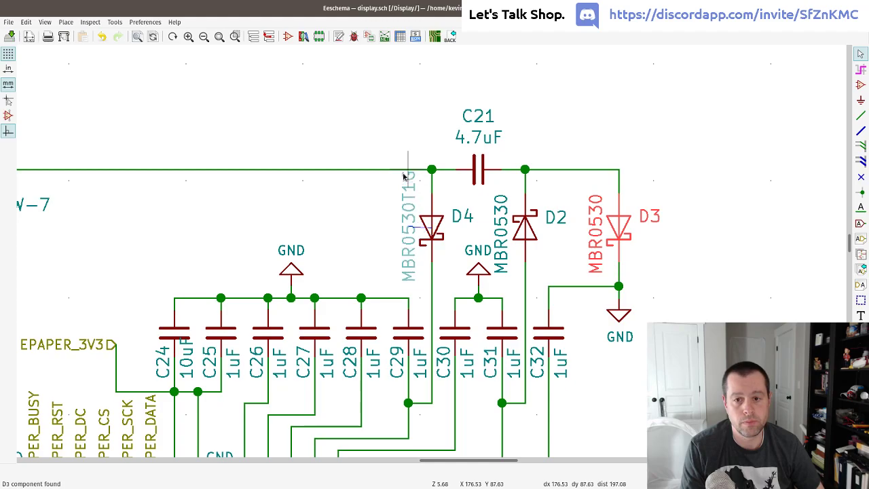
pyautogui.click(403, 176)
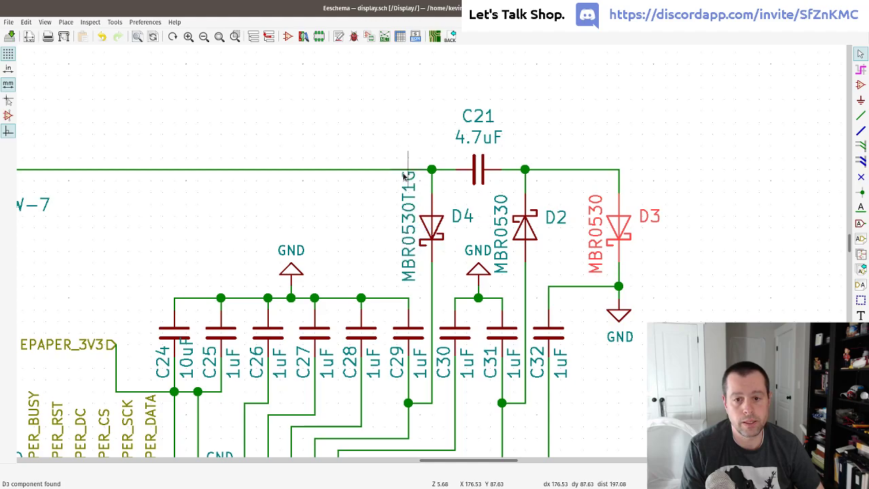
# - Change D2's value to MBR0530T1G and place its value label higher
pyautogui.doubleClick(502, 238)
pyautogui.press('End')
pyautogui.write('T1G')
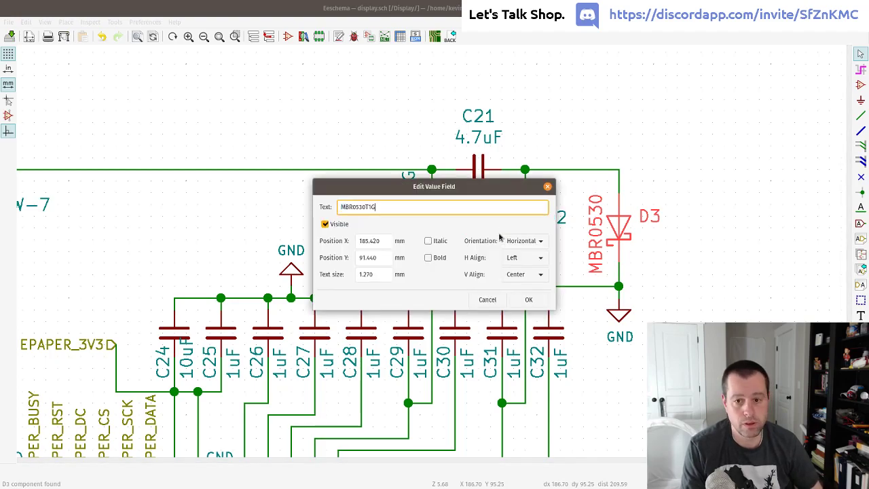
pyautogui.click(527, 300)
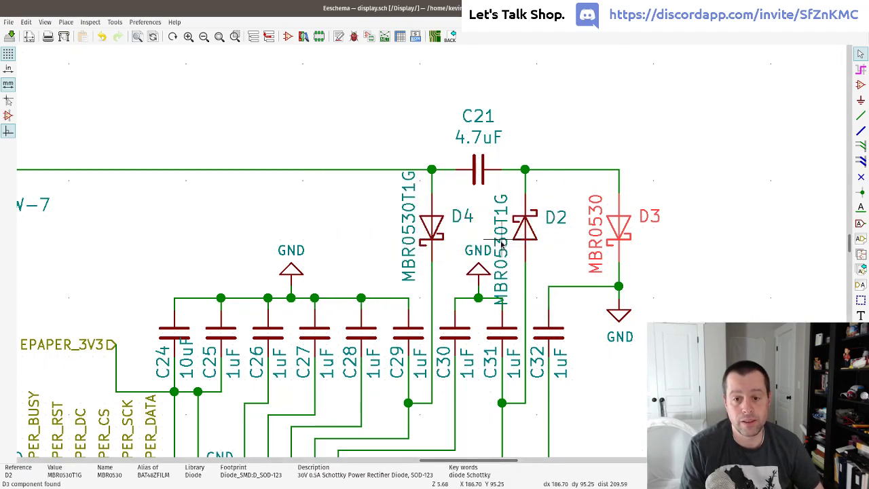
pyautogui.click(499, 177)
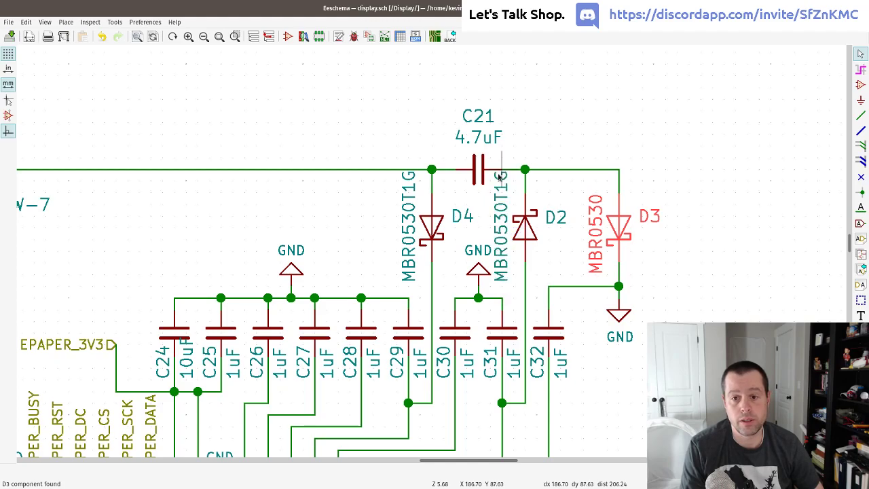
# - Change D3's value to MBR0530T1G, raise its label, and open D3's properties
pyautogui.doubleClick(599, 243)
pyautogui.hotkey('ctrl', 'v')
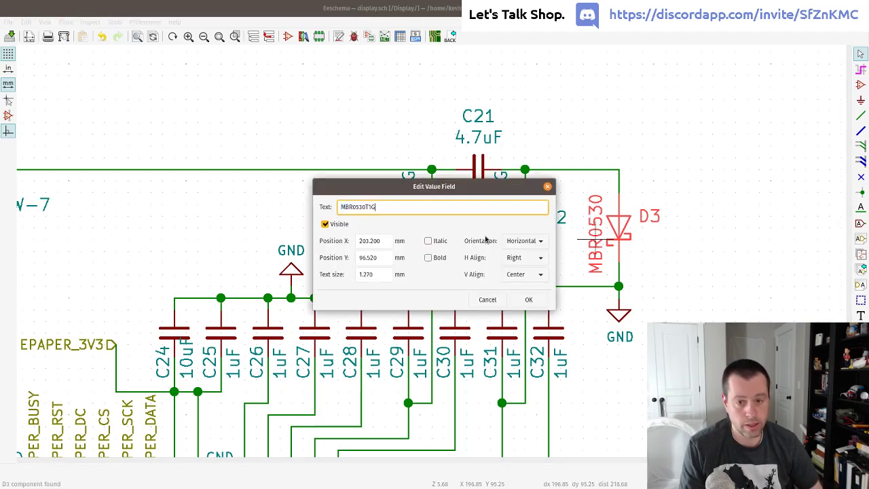
pyautogui.click(528, 298)
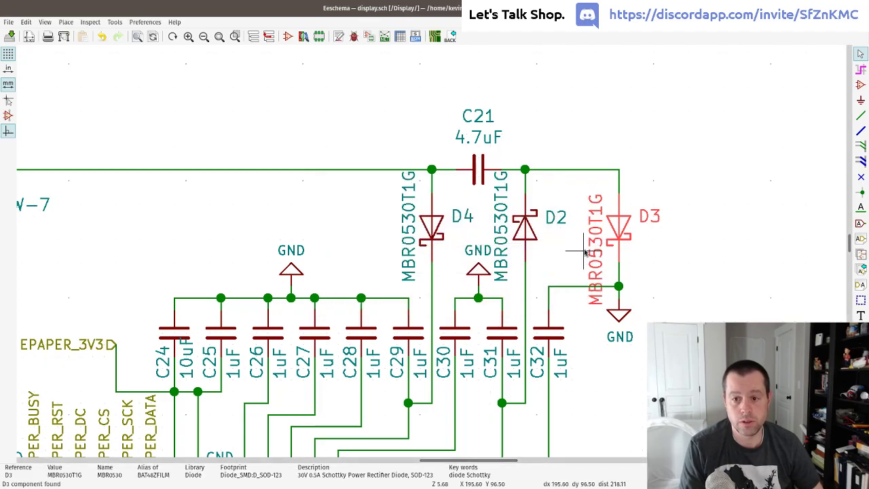
pyautogui.press('m')
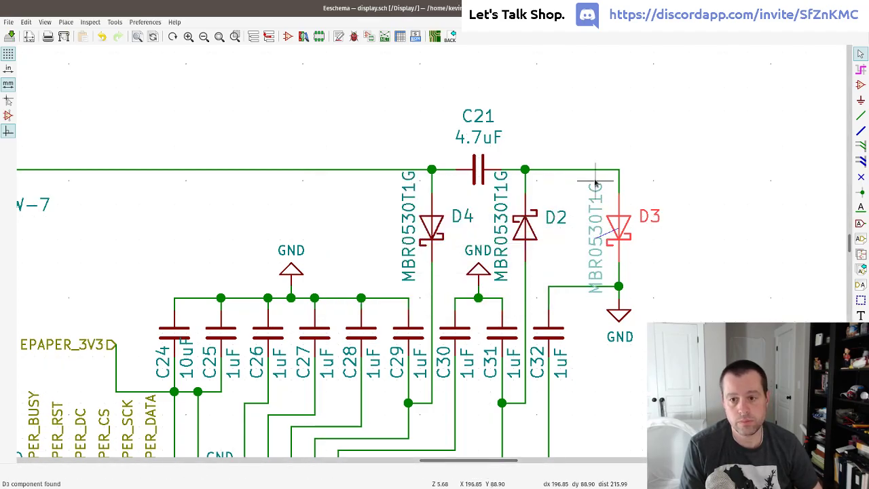
pyautogui.click(596, 169)
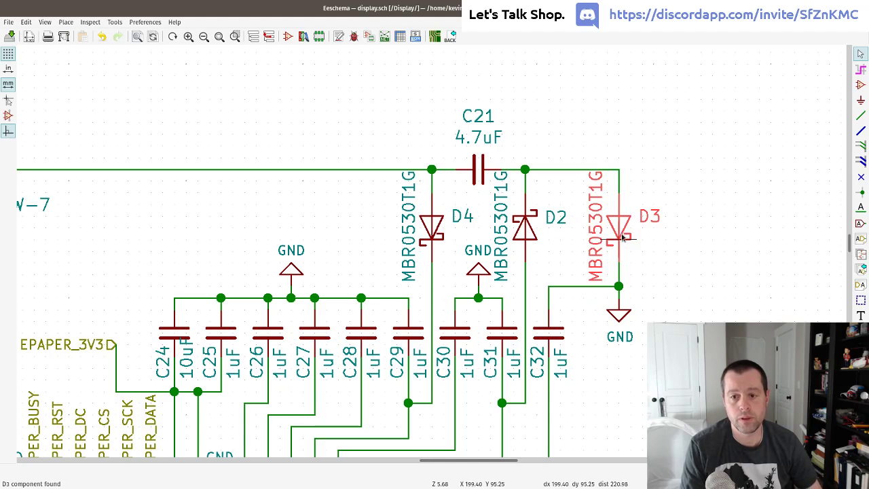
pyautogui.click(619, 226)
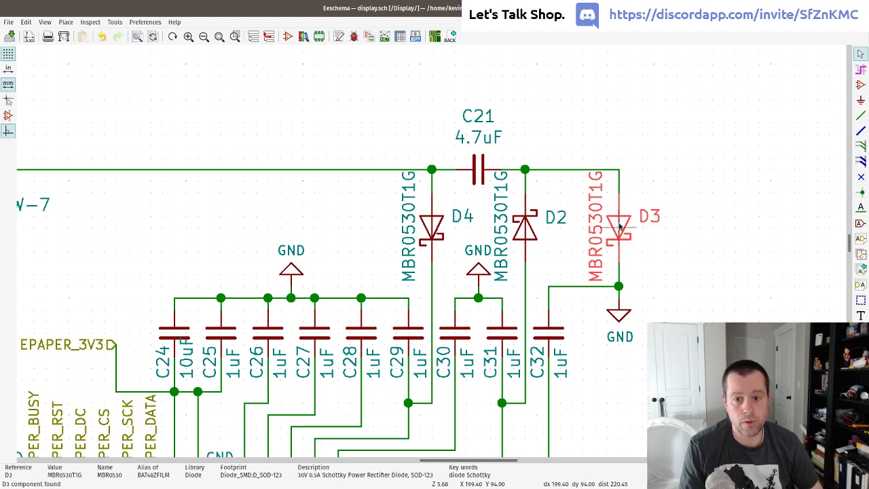
pyautogui.doubleClick(619, 243)
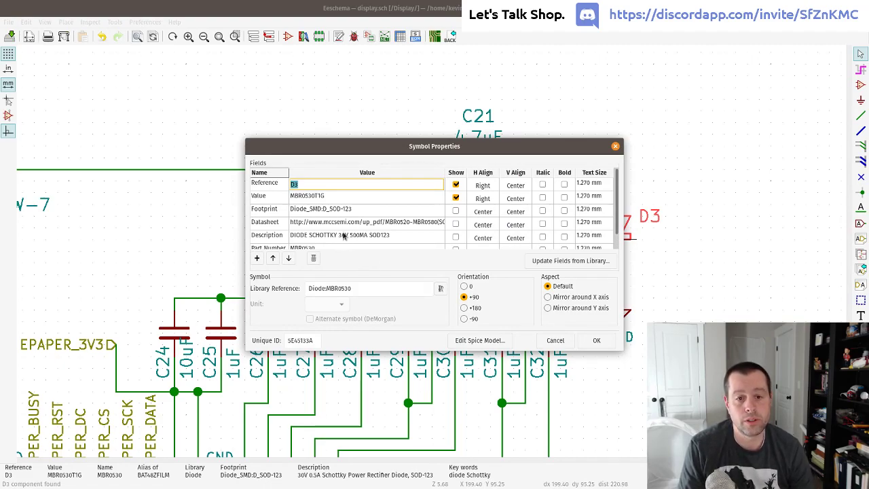
# - Paste MBR0530T1G into D3's Part Number field and confirm the symbol properties
pyautogui.scroll(-1, 343, 235)
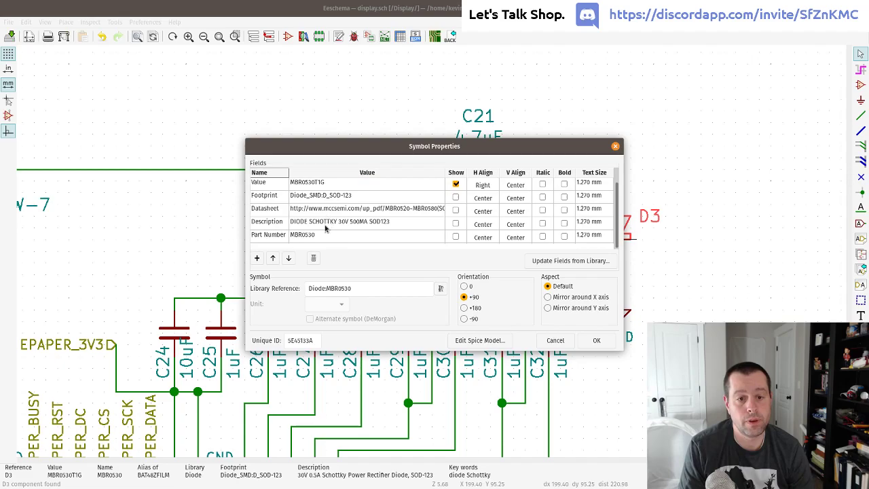
pyautogui.click(331, 235)
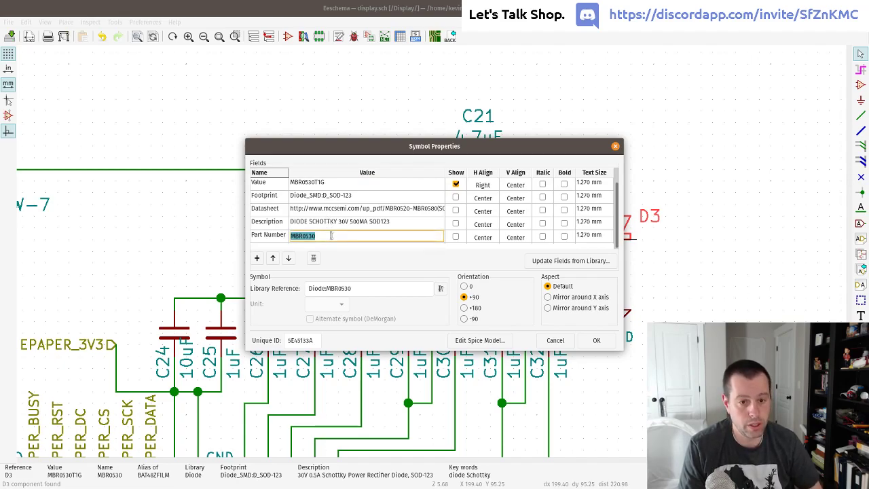
pyautogui.hotkey('ctrl', 'v')
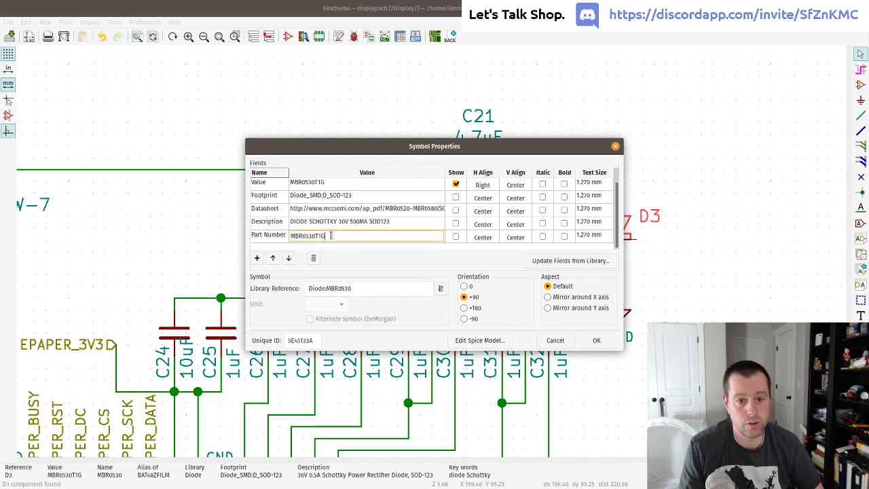
pyautogui.click(597, 342)
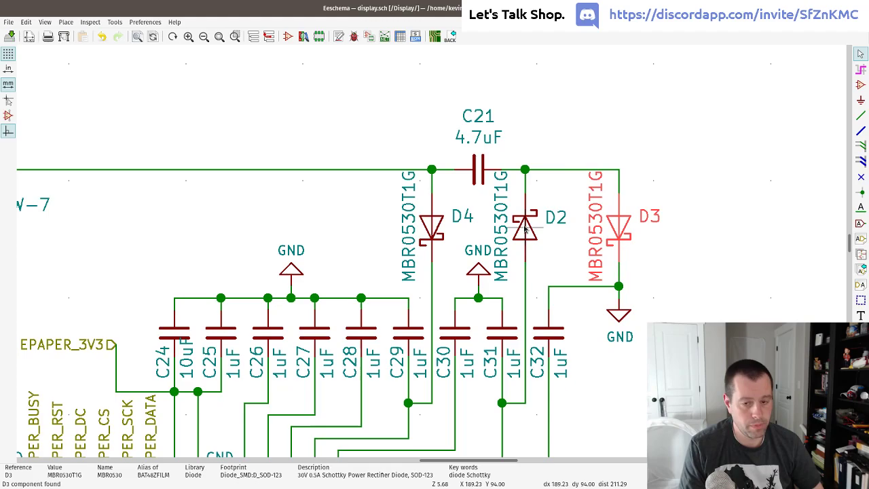
pyautogui.press('e')
pyautogui.click(335, 239)
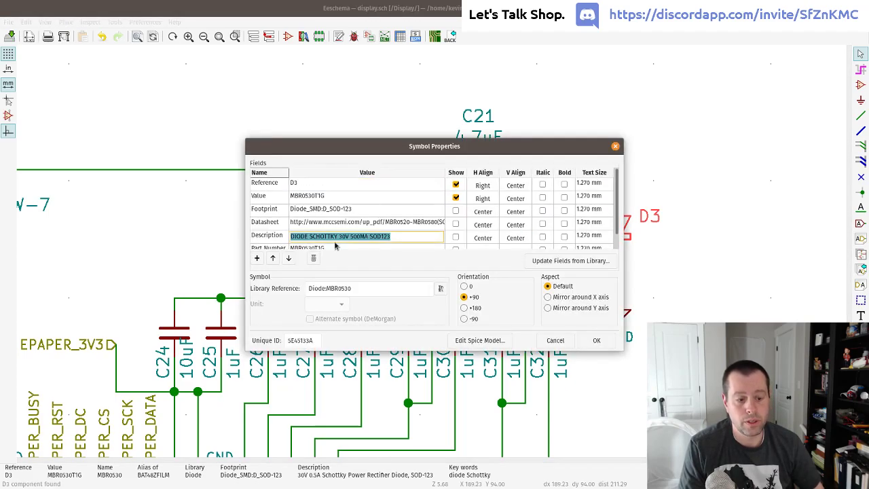
pyautogui.scroll(-1, 335, 246)
pyautogui.click(331, 236)
pyautogui.hotkey('ctrl', 'c')
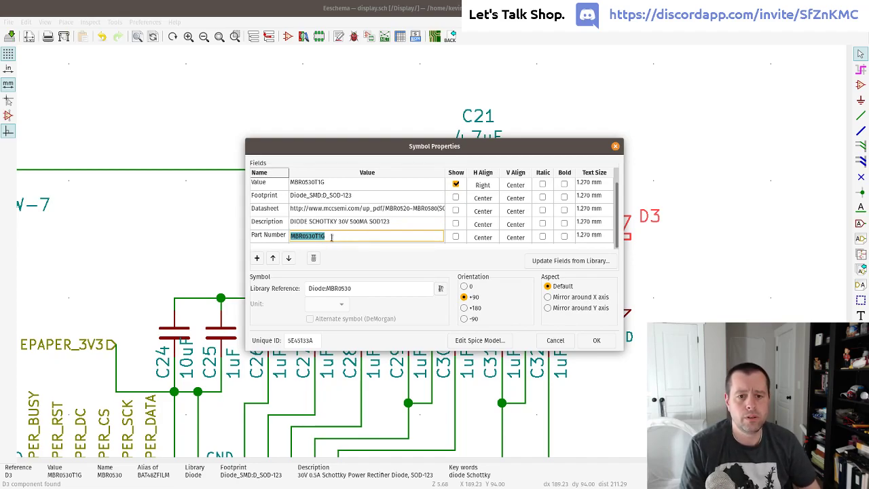
pyautogui.click(595, 340)
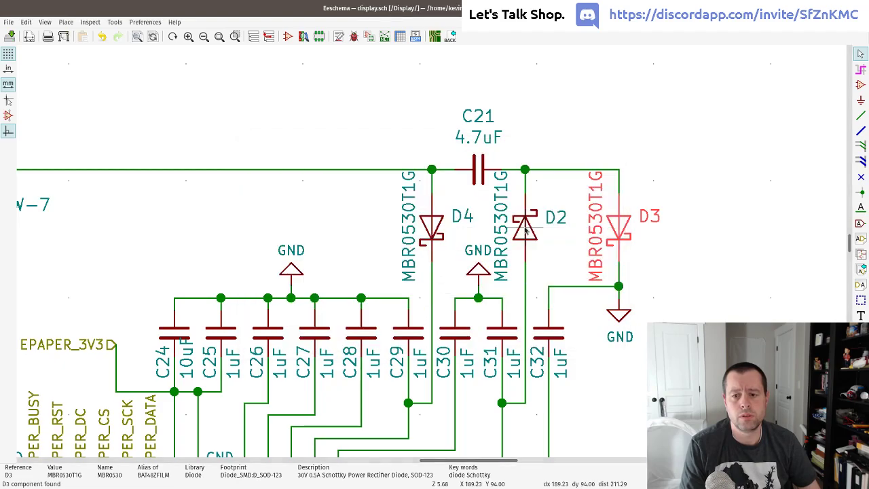
# - Select the D2 symbol and set its Part Number to MBR0530T1G
pyautogui.click(523, 240)
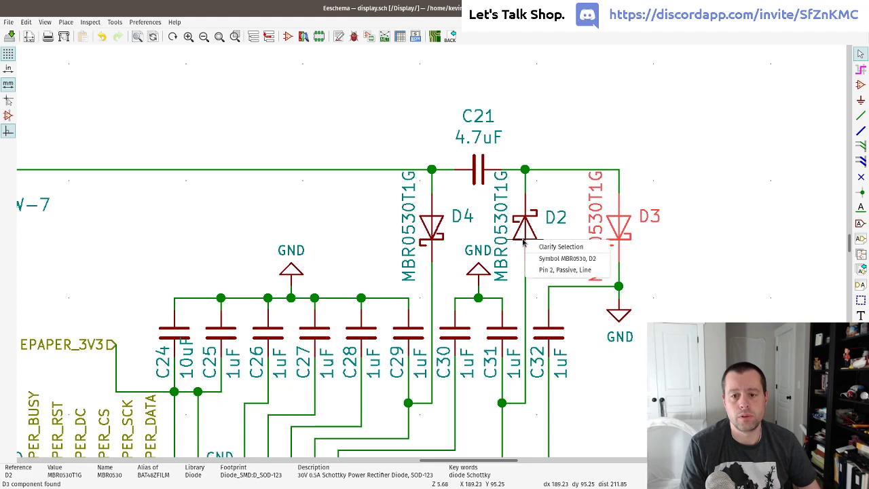
pyautogui.click(547, 261)
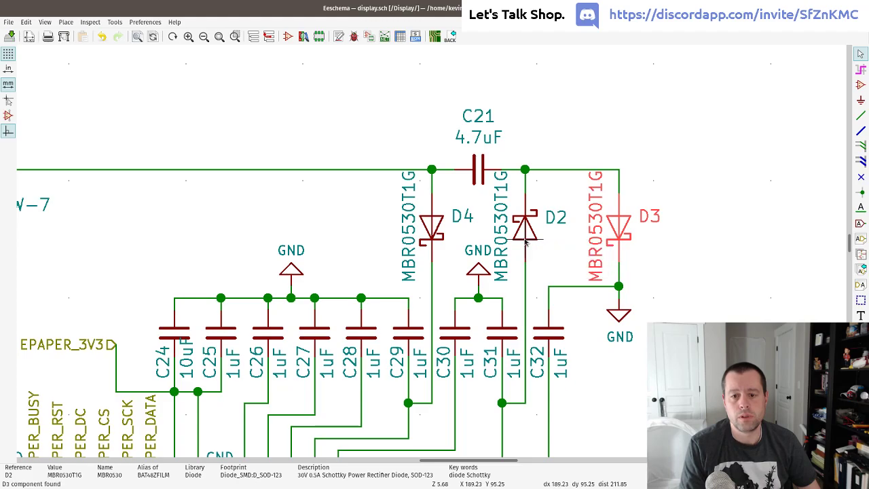
pyautogui.click(578, 233)
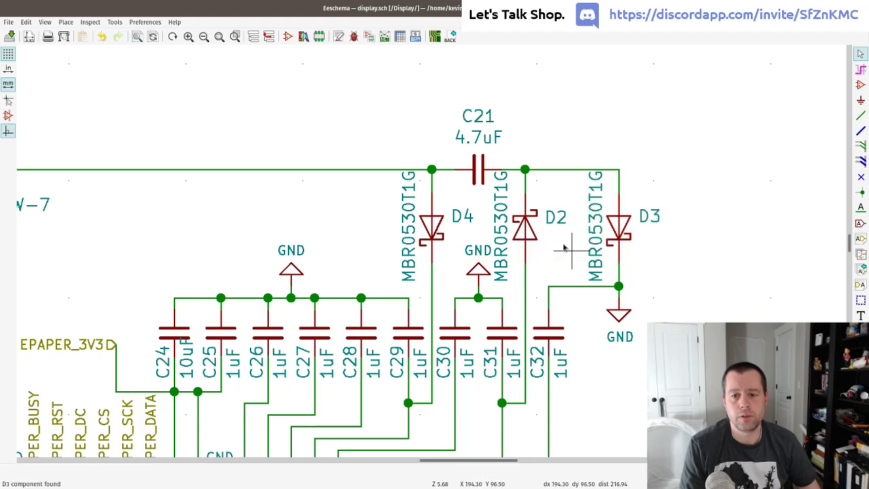
pyautogui.click(524, 242)
pyautogui.press('Down')
pyautogui.press('Down')
pyautogui.press('Down')
pyautogui.press('Return')
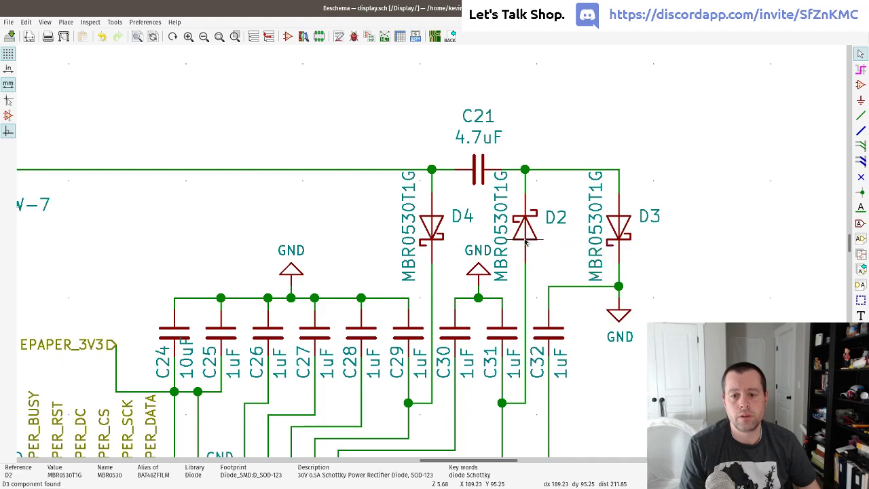
pyautogui.click(526, 222)
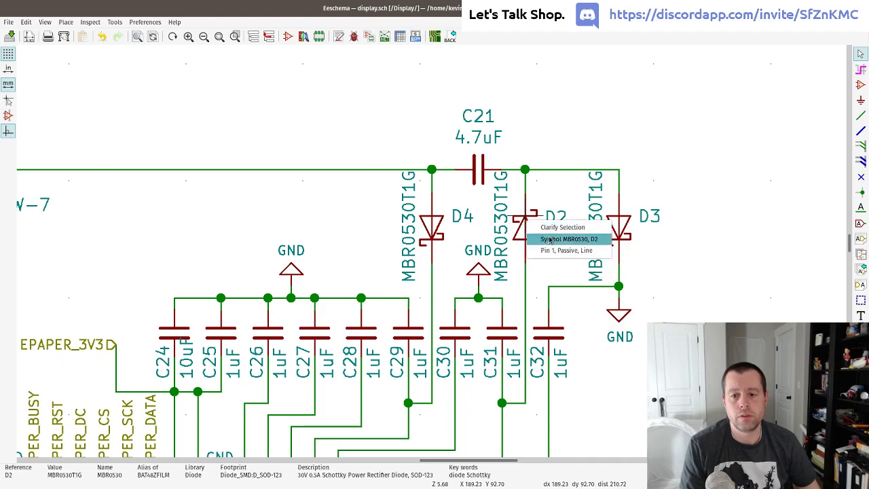
pyautogui.click(550, 239)
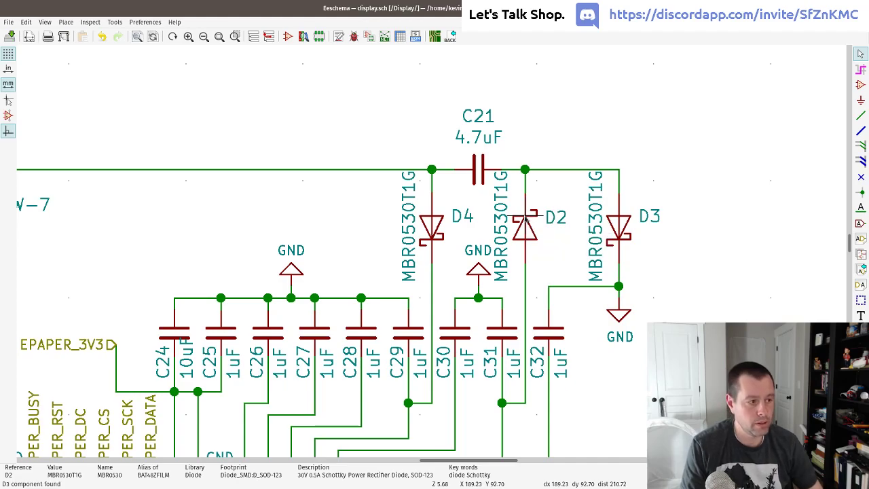
pyautogui.doubleClick(526, 222)
pyautogui.click(361, 248)
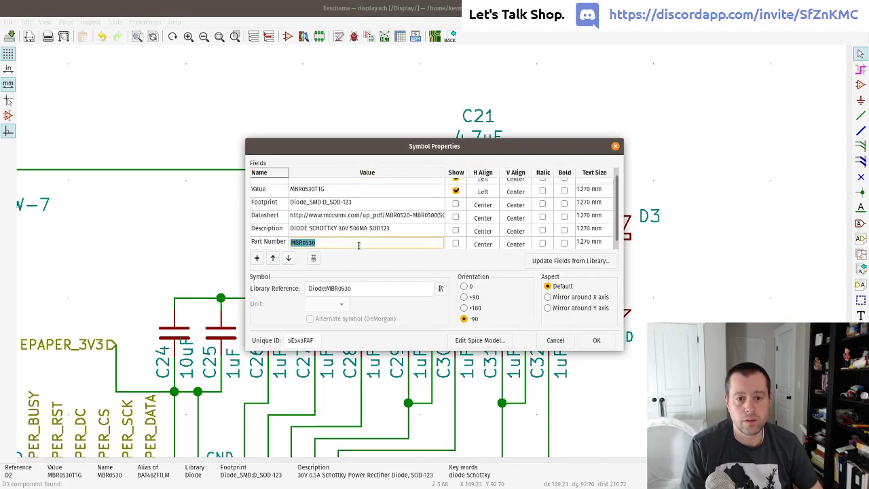
pyautogui.hotkey('ctrl', 'v')
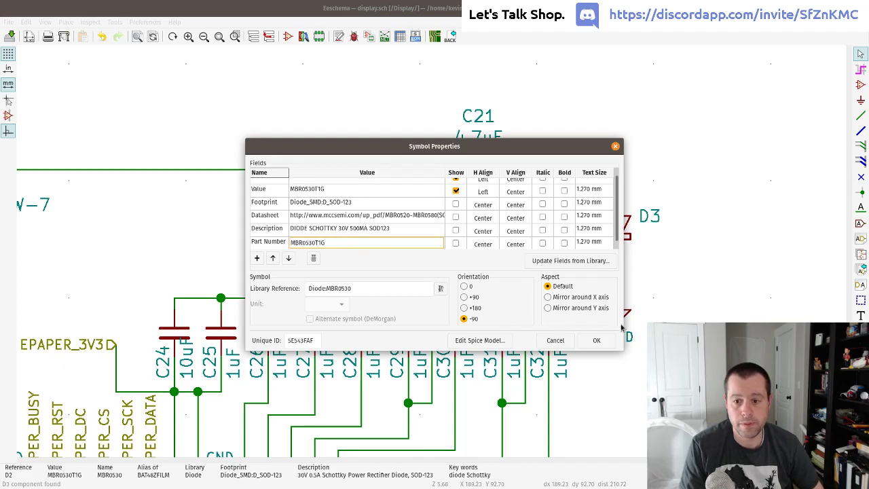
pyautogui.click(597, 341)
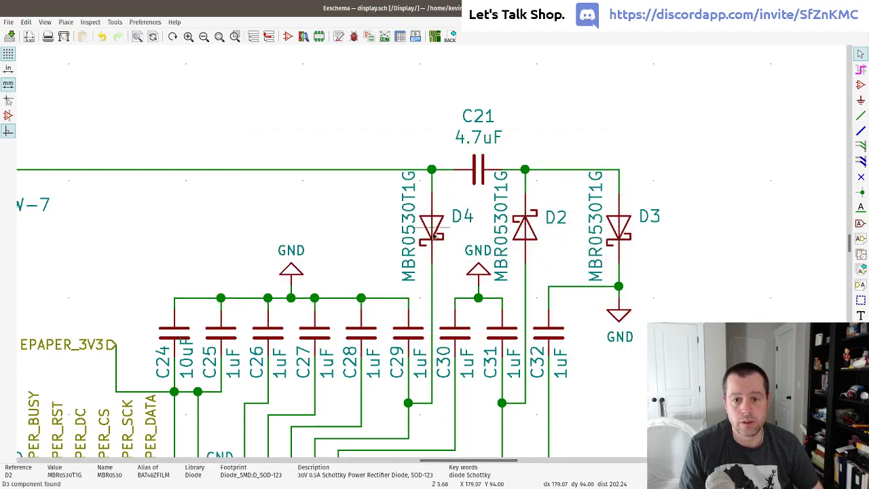
# - Select the D4 symbol and set its Part Number to MBR0530T1G
pyautogui.click(435, 238)
pyautogui.press('Down')
pyautogui.press('Return')
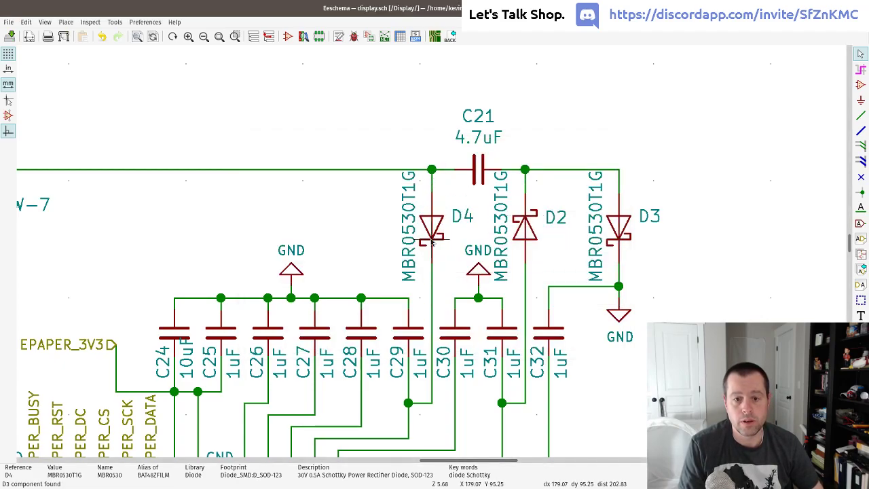
pyautogui.press('e')
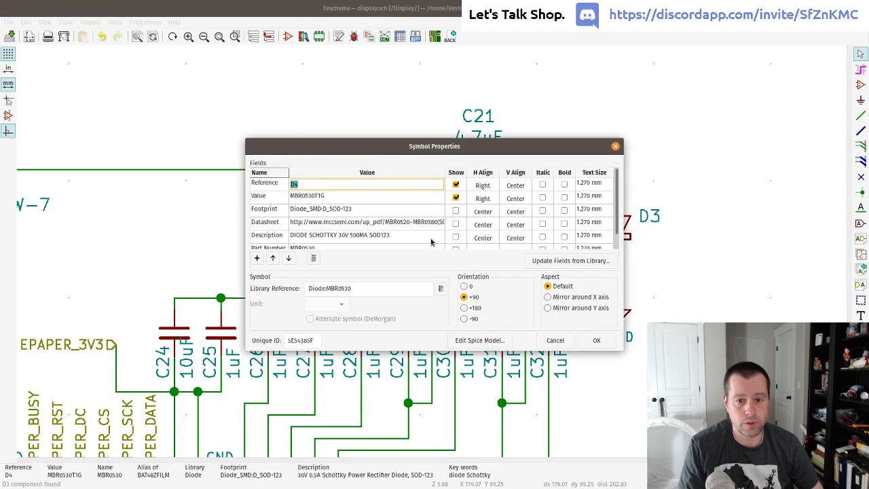
pyautogui.click(322, 244)
pyautogui.hotkey('ctrl', 'v')
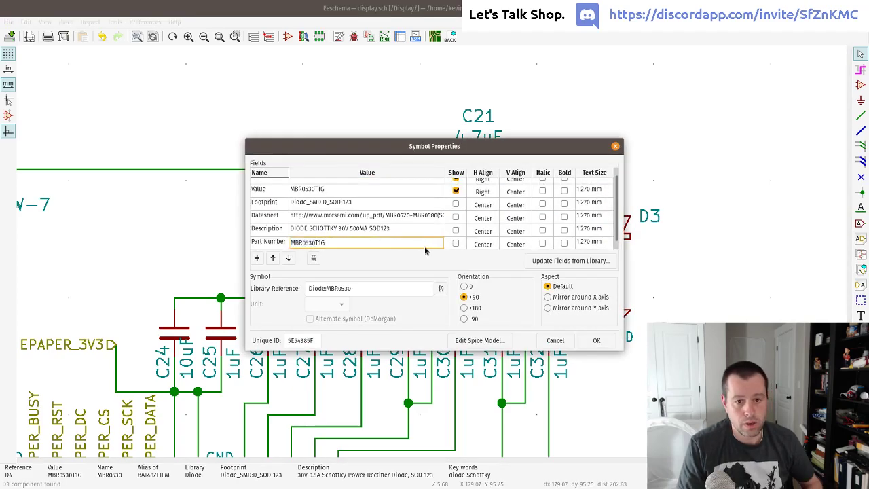
pyautogui.click(596, 340)
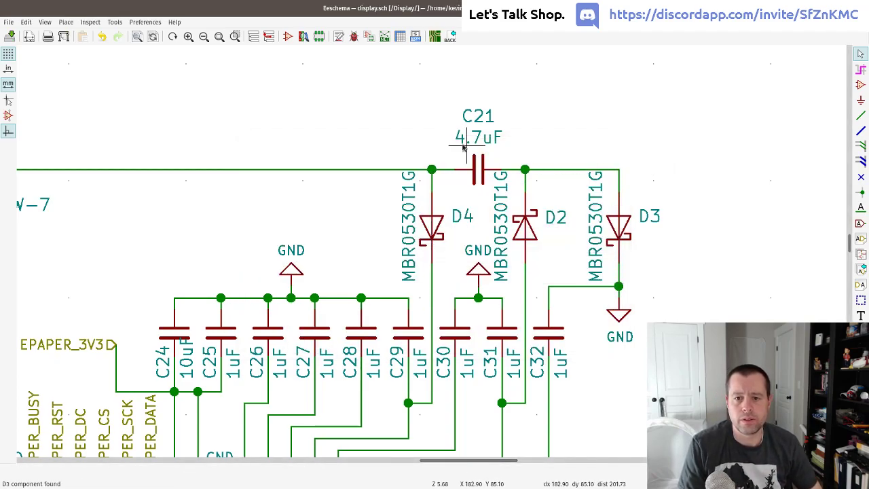
# - Put capacitor C21 back on the top wire between D4 and D2, then save the schematic
pyautogui.moveTo(456, 146); pyautogui.dragTo(494, 177)
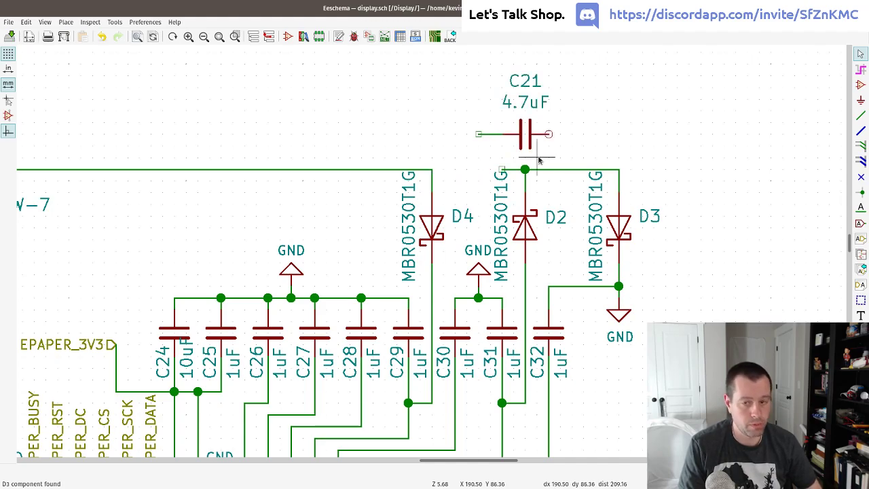
pyautogui.click(485, 181)
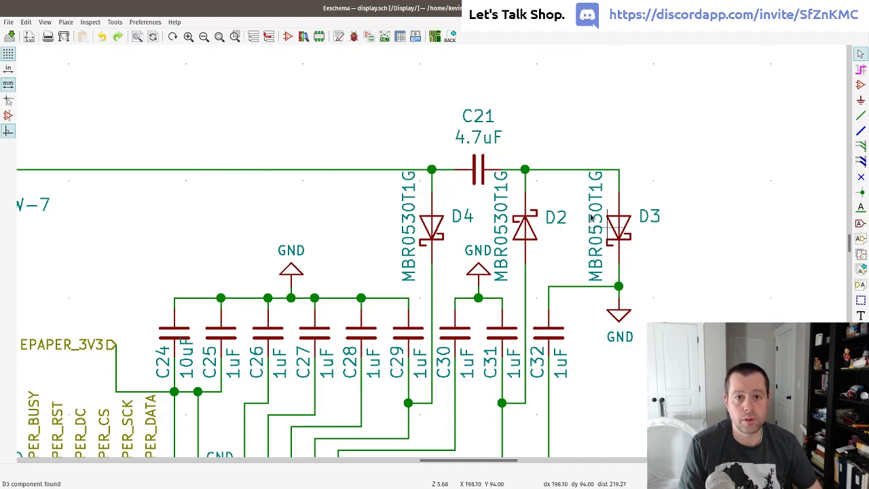
pyautogui.hotkey('ctrl', 's')
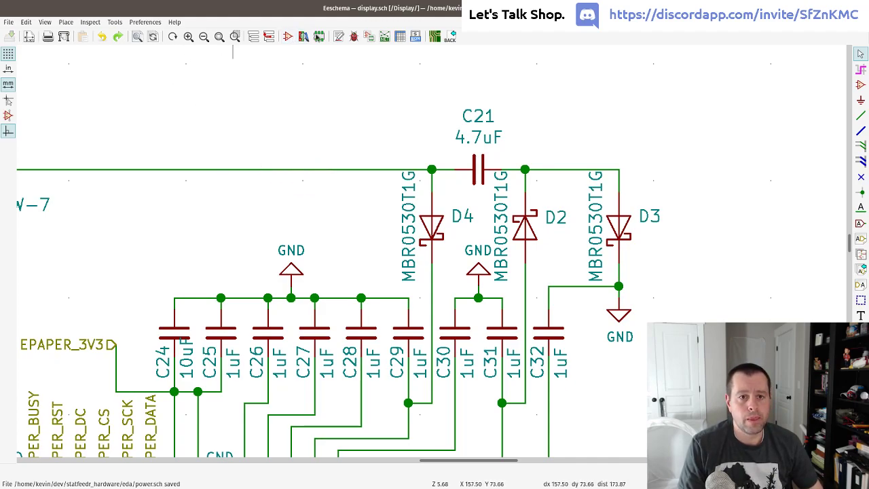
pyautogui.click(399, 37)
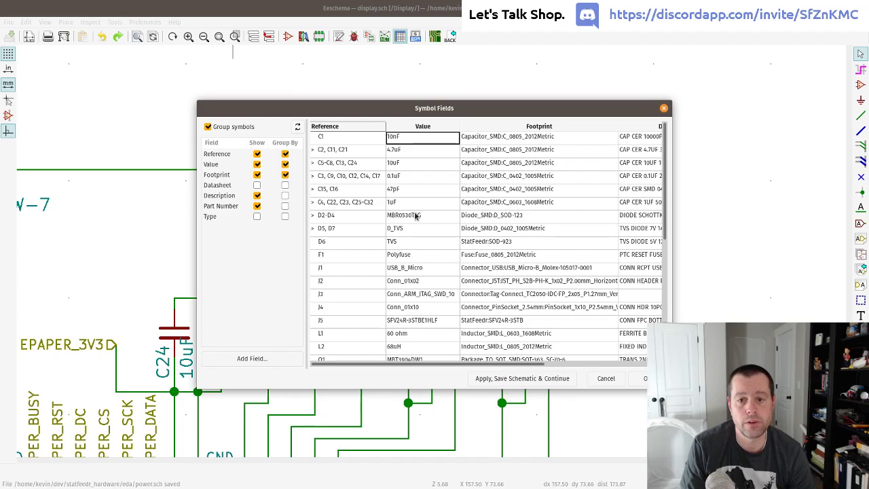
pyautogui.moveTo(473, 369); pyautogui.dragTo(643, 382)
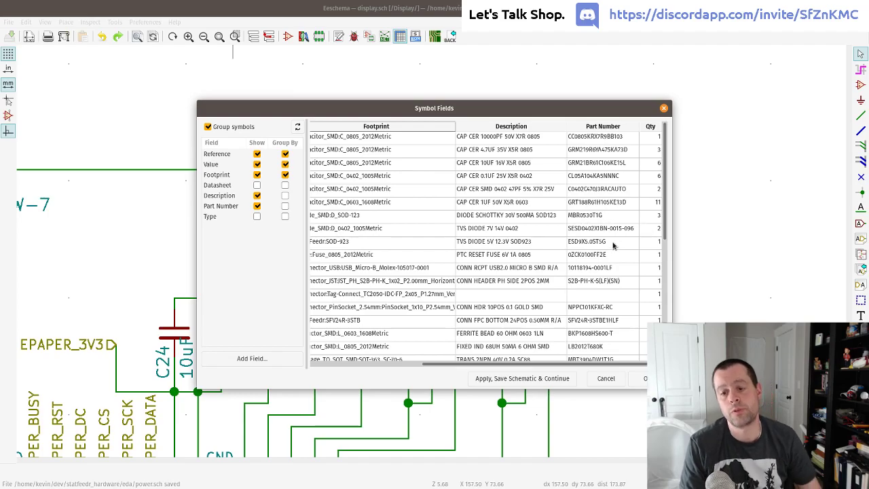
pyautogui.click(639, 378)
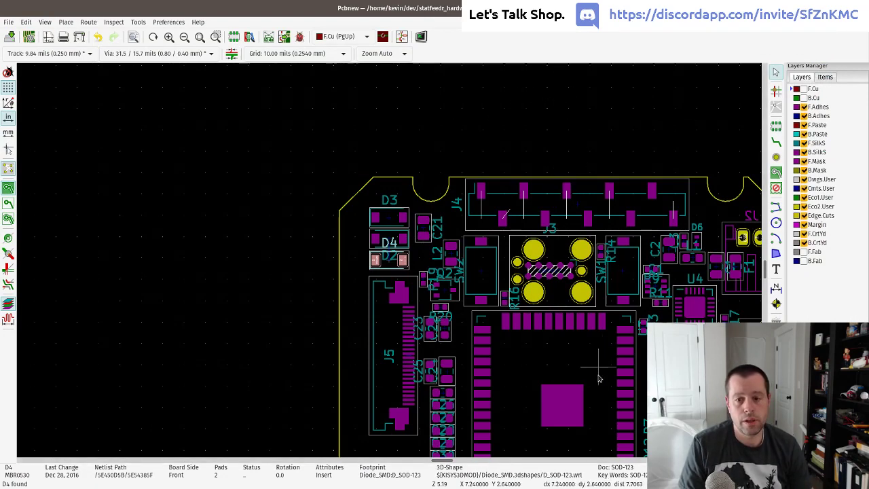
# - Pan the Pcbnew canvas until the whole main.kicad_pcb board outline is visible
pyautogui.moveTo(591, 369); pyautogui.dragTo(417, 286, button='middle')
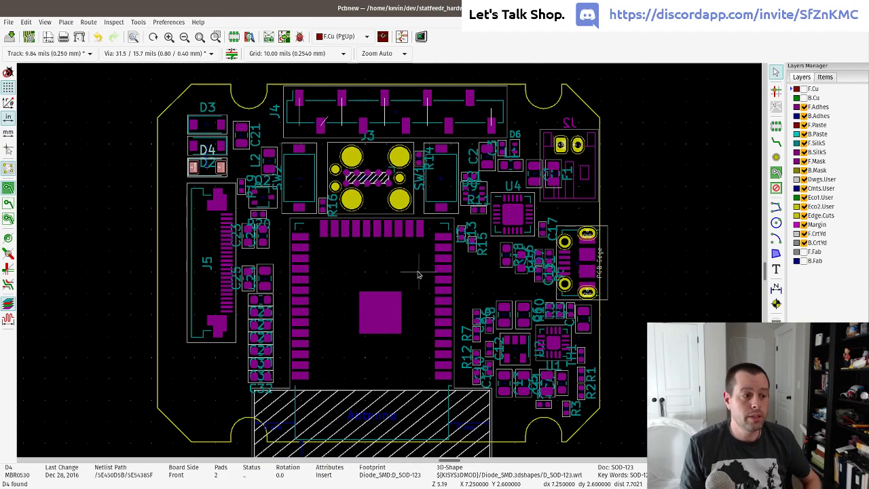